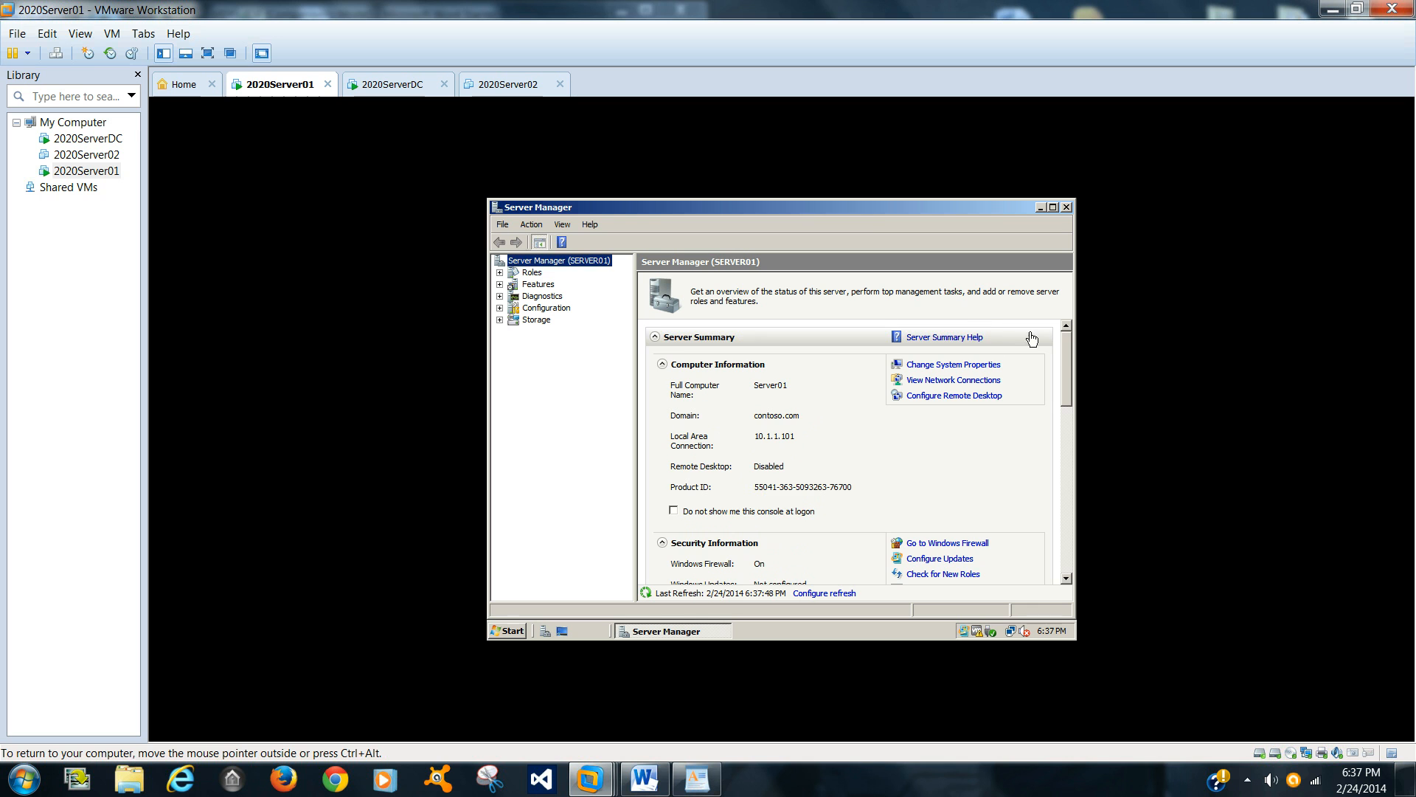
Step: Add role services to File Services, selecting Distributed File System with DFS Namespaces and DFS Replication
{"action": "left_click_drag", "start_coordinate": [1069, 360], "coordinate": [1056, 448]}
{"action": "left_click", "coordinate": [713, 475]}
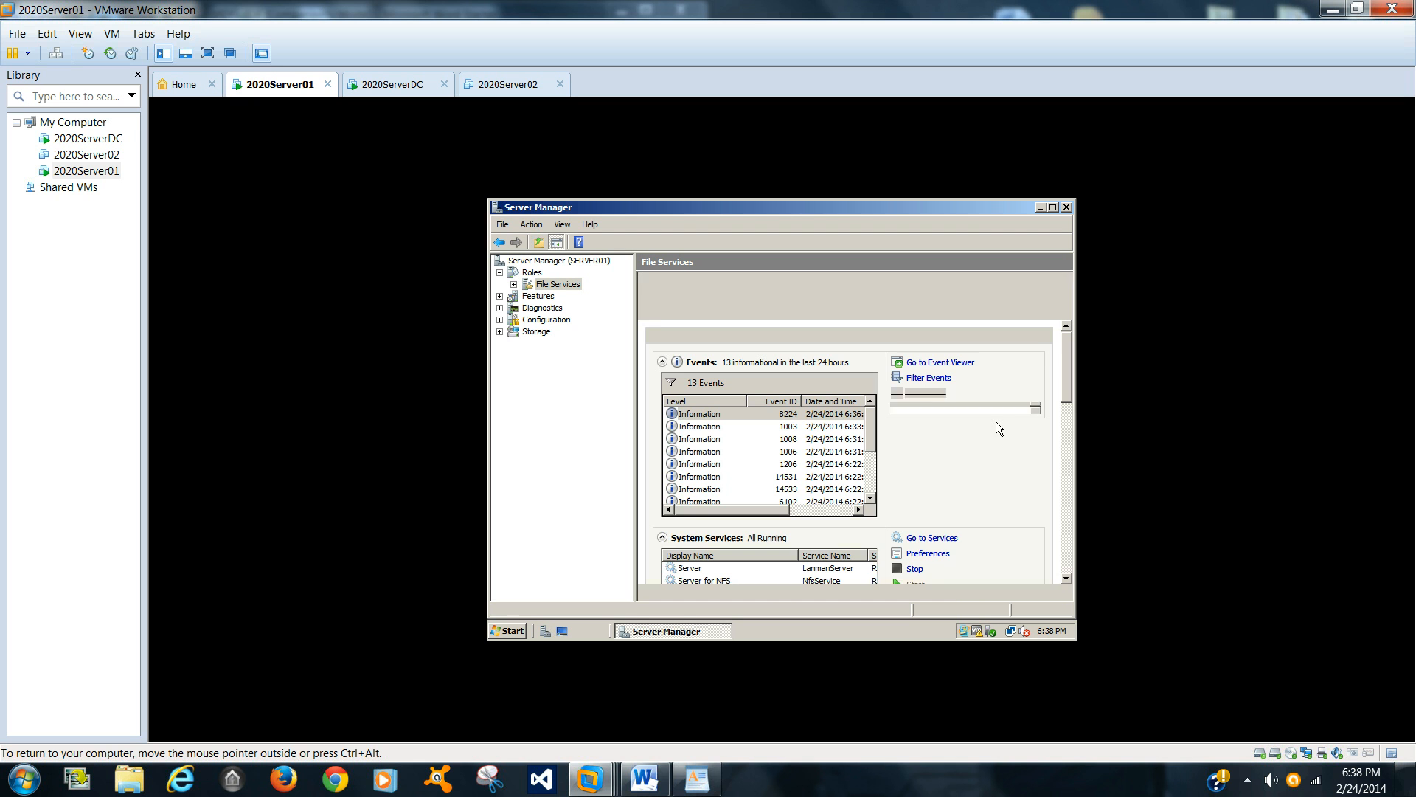
{"action": "left_click_drag", "start_coordinate": [1070, 399], "coordinate": [1065, 451]}
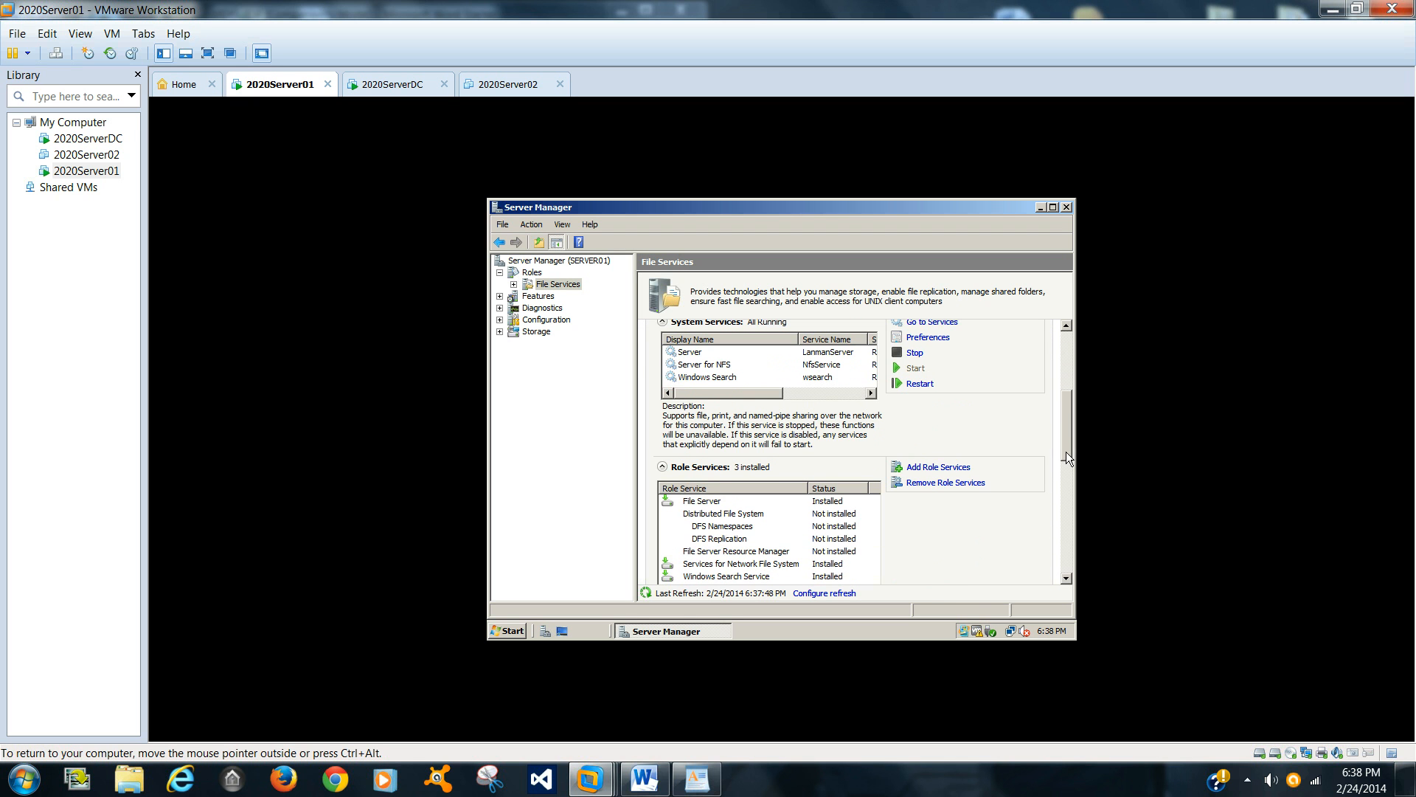
{"action": "left_click", "coordinate": [952, 469]}
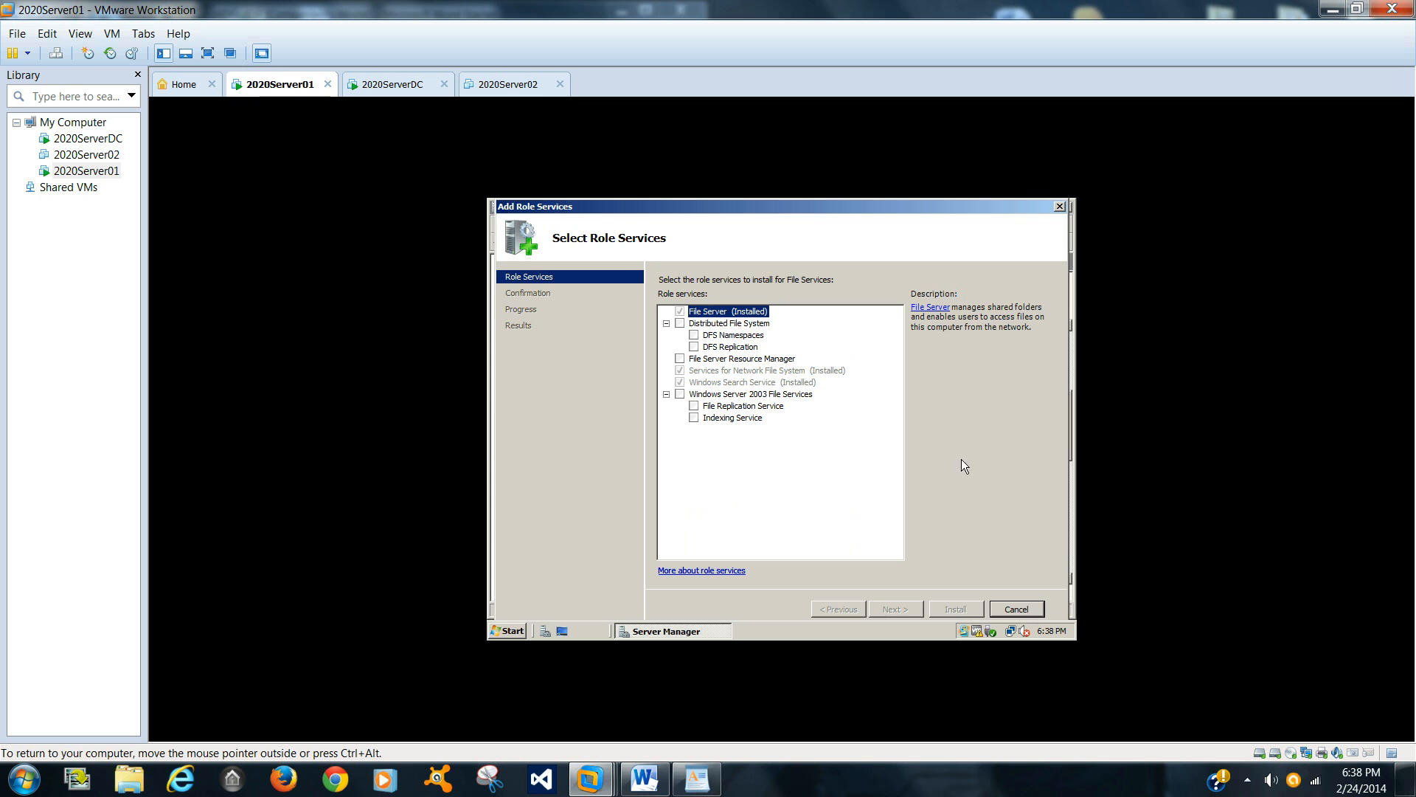
{"action": "left_click", "coordinate": [679, 324]}
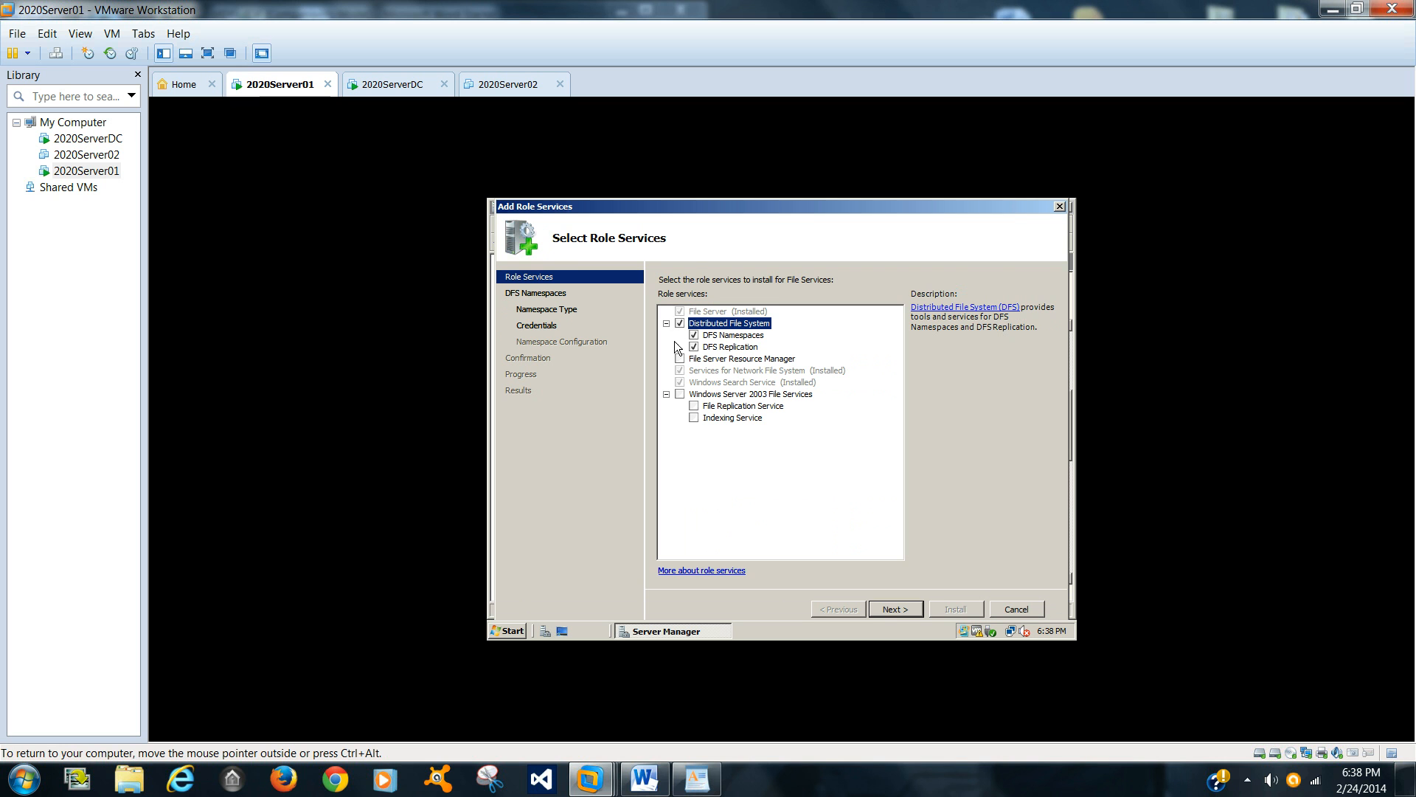
{"action": "left_click", "coordinate": [896, 609]}
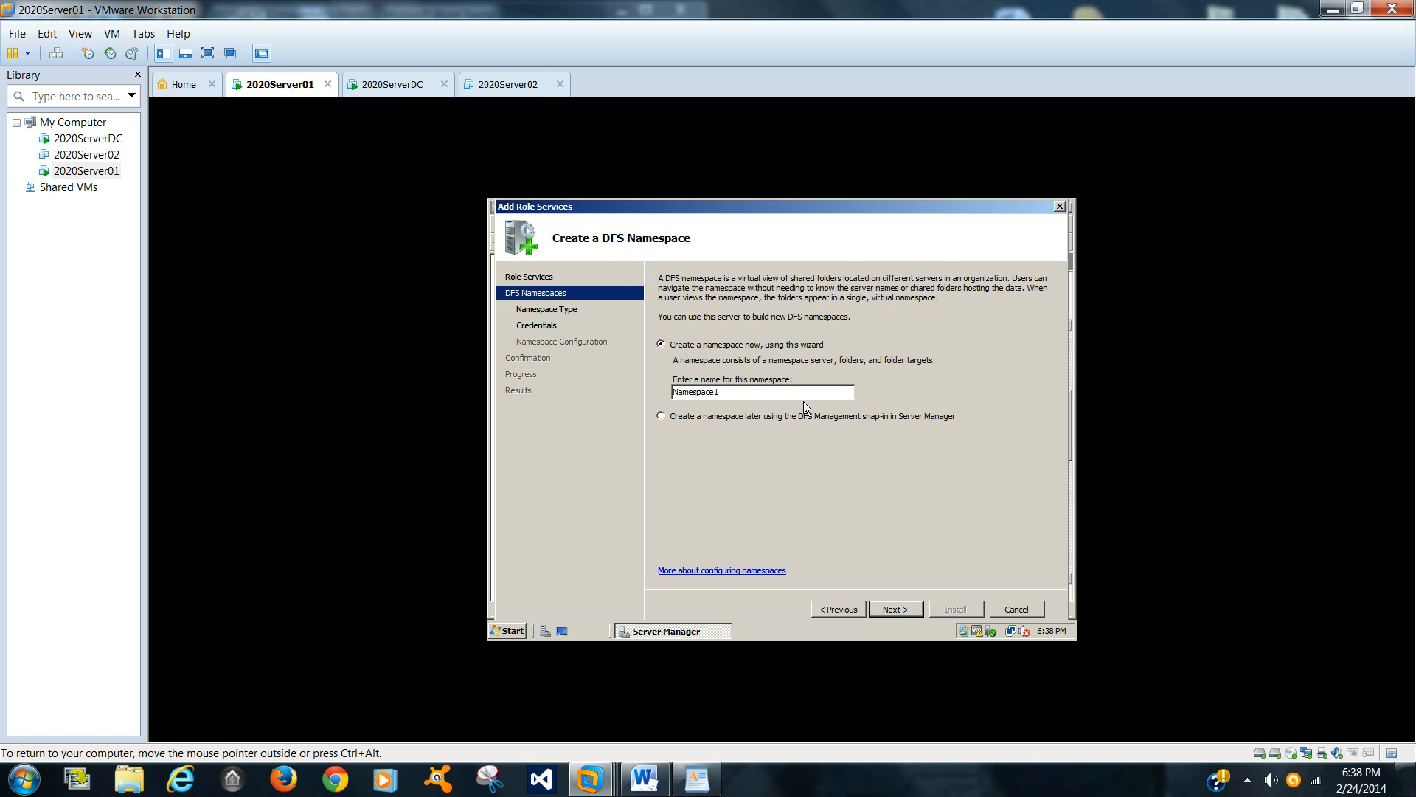
Step: Name the new DFS namespace Data and choose the stand-alone namespace type
{"action": "double_click", "coordinate": [670, 389]}
{"action": "type", "text": "Data"}
{"action": "left_click", "coordinate": [888, 609]}
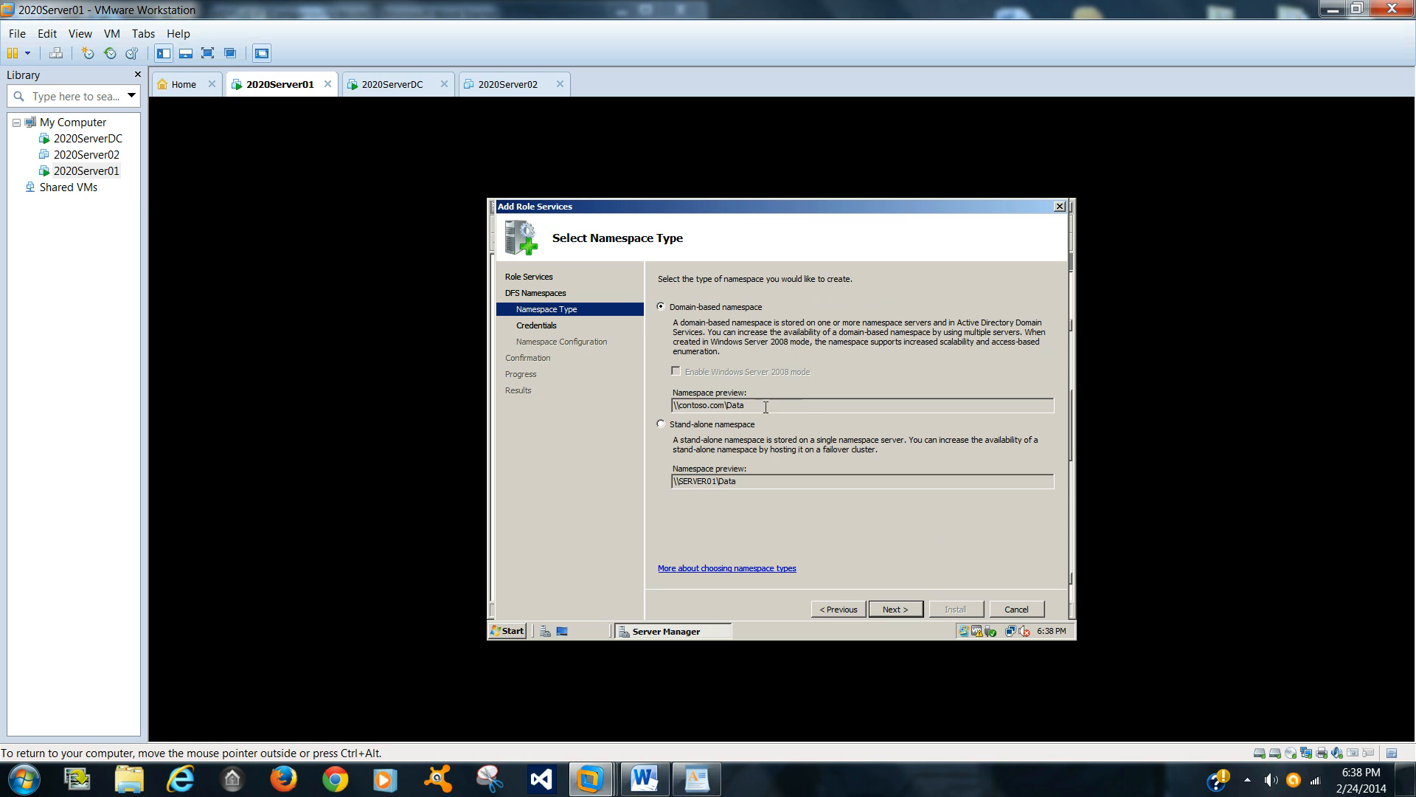
{"action": "left_click", "coordinate": [660, 424]}
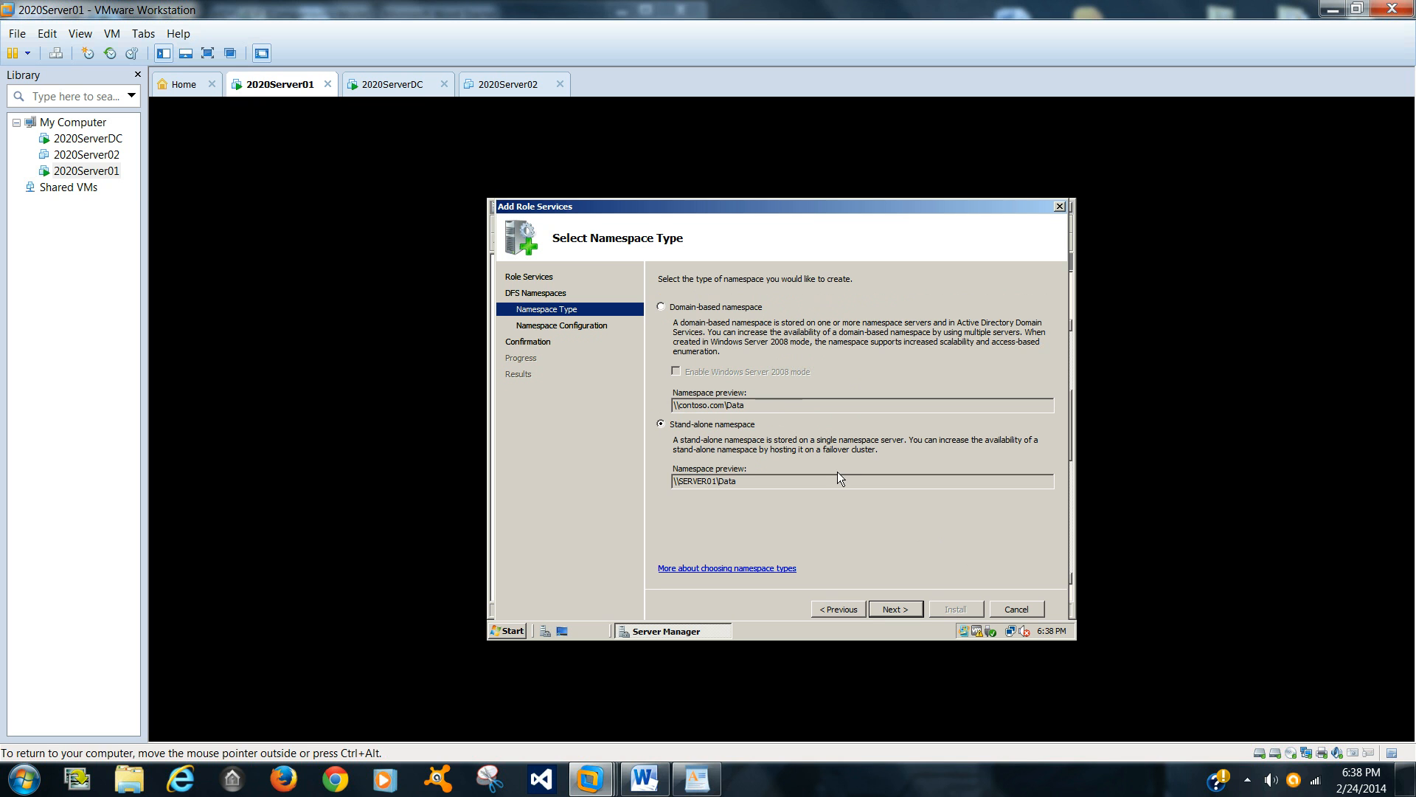
{"action": "left_click", "coordinate": [919, 610]}
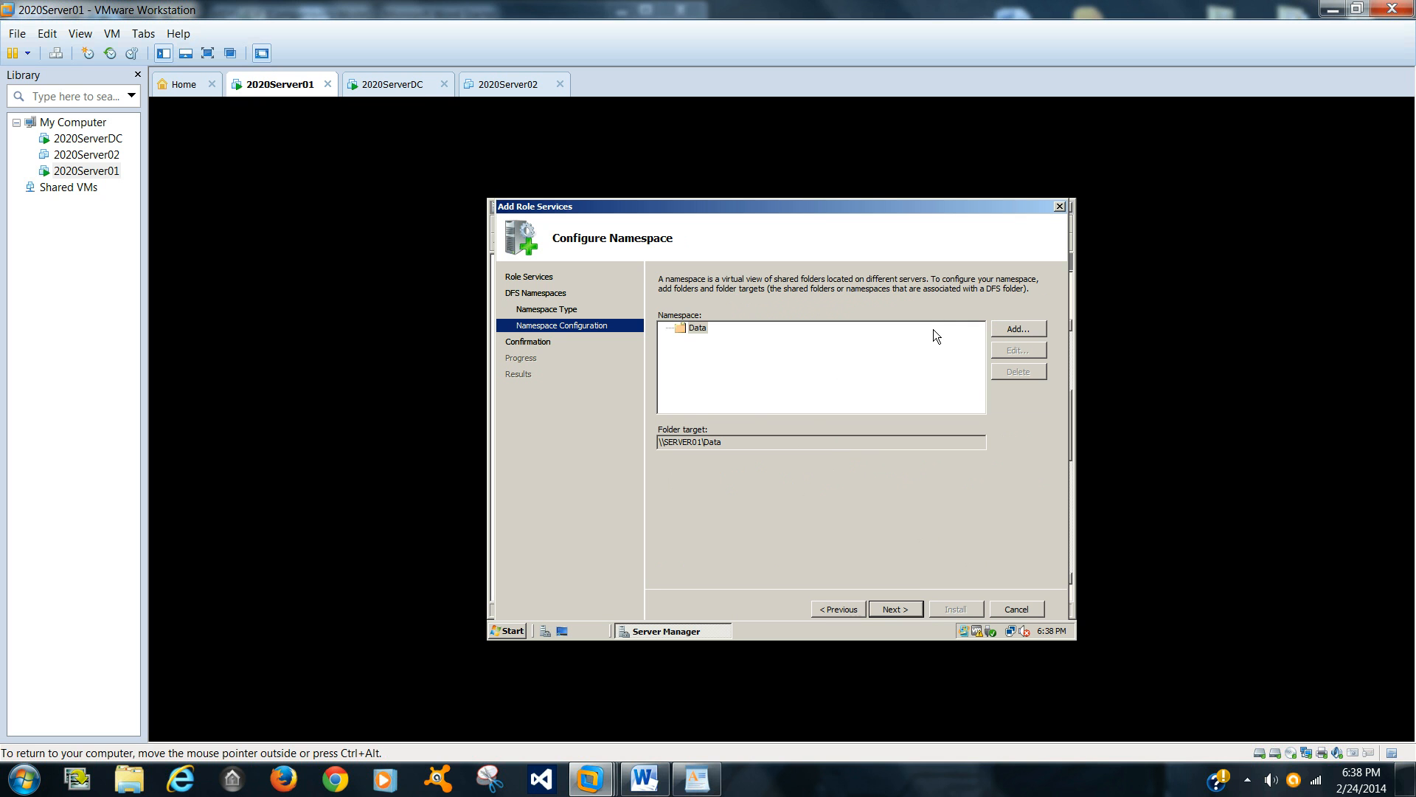
Step: Add SERVER01's shared folder Data01 to the namespace as the folder Data01
{"action": "left_click", "coordinate": [1026, 329]}
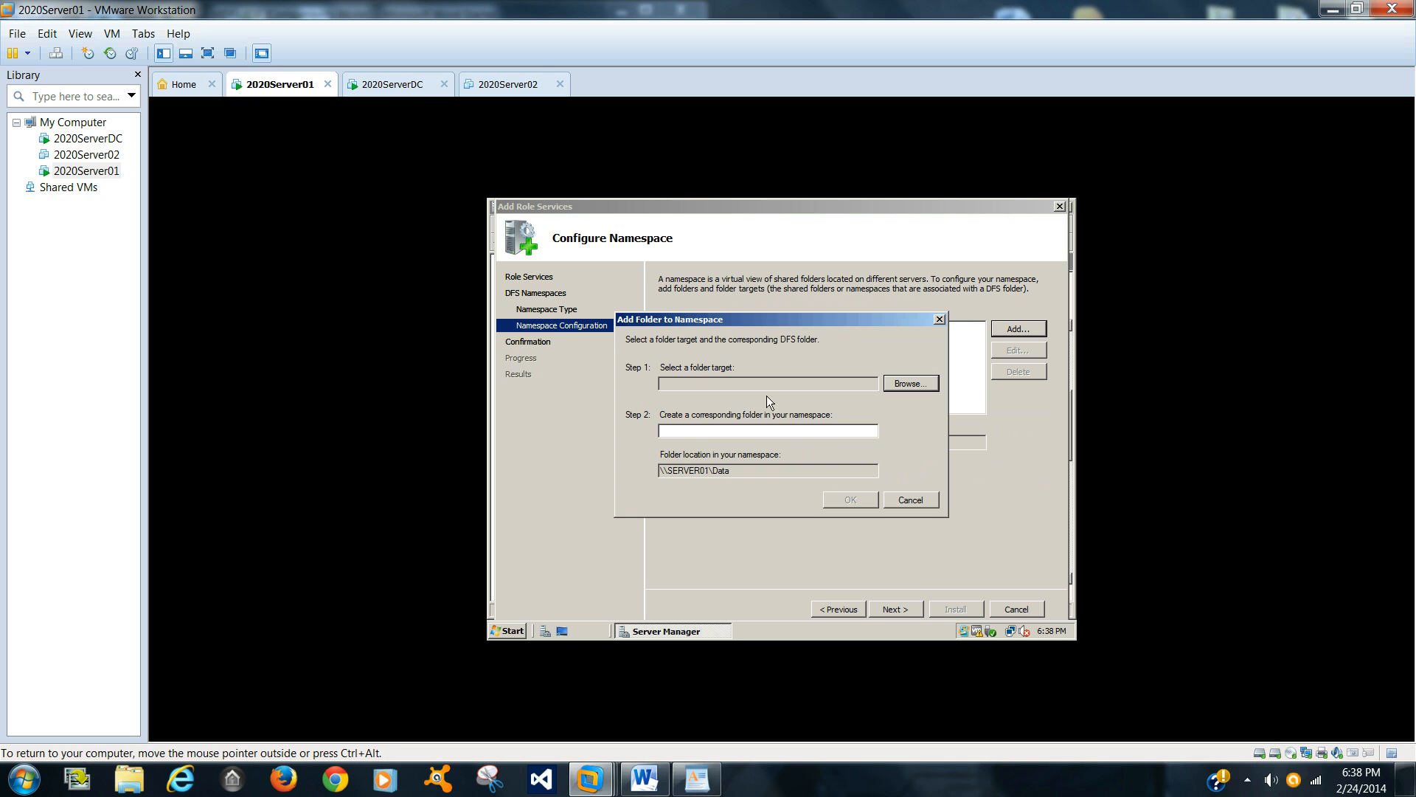
{"action": "left_click", "coordinate": [909, 383]}
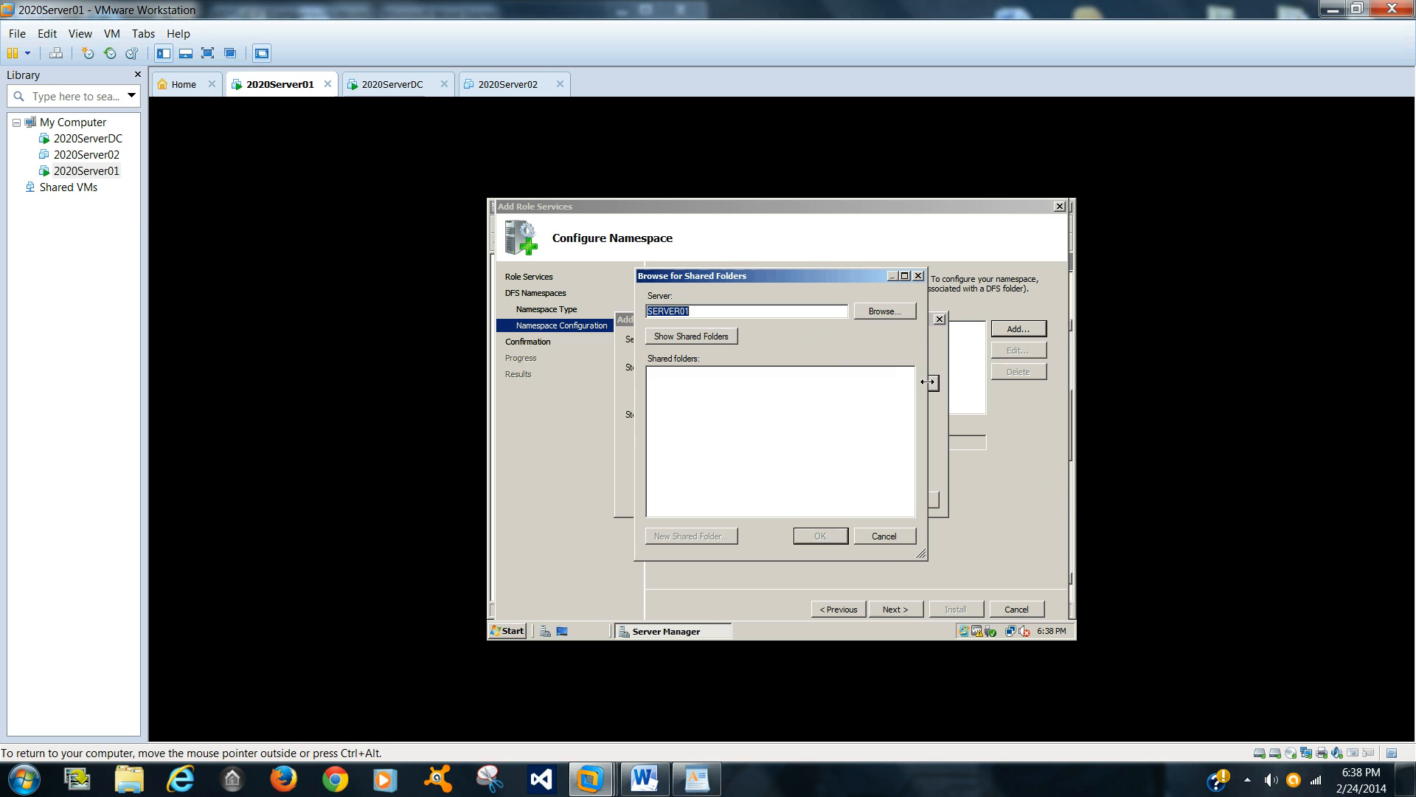
{"action": "left_click", "coordinate": [704, 339]}
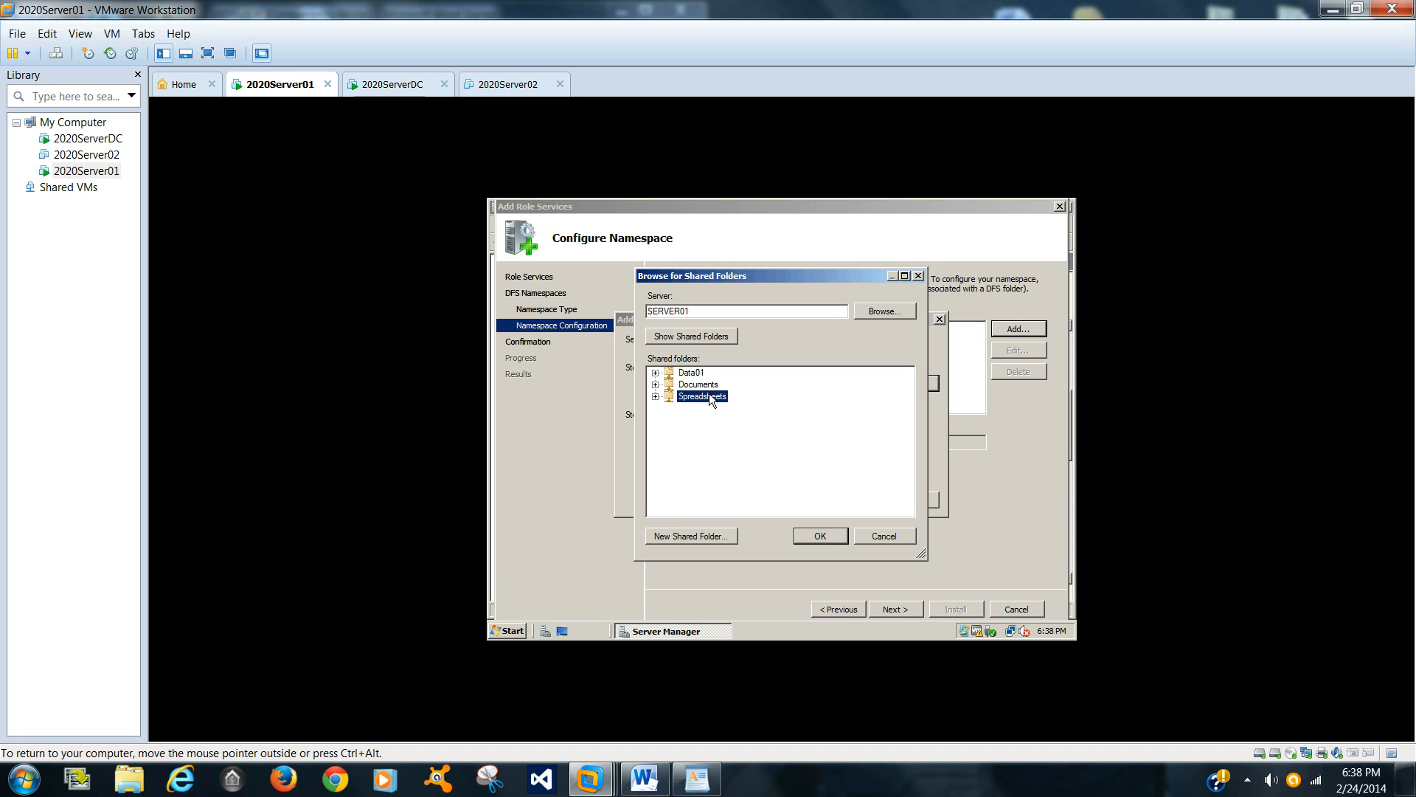
{"action": "left_click", "coordinate": [694, 374]}
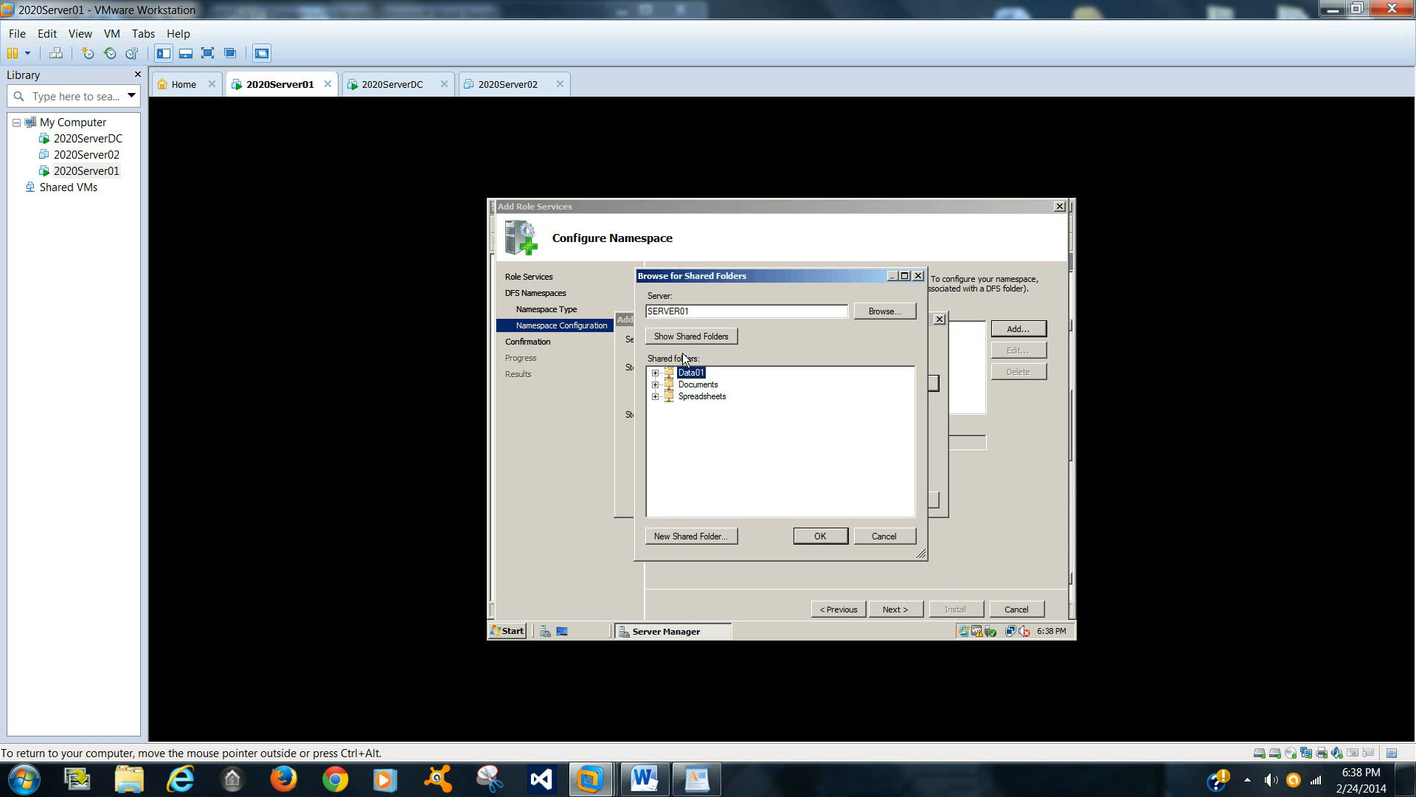
{"action": "double_click", "coordinate": [697, 371]}
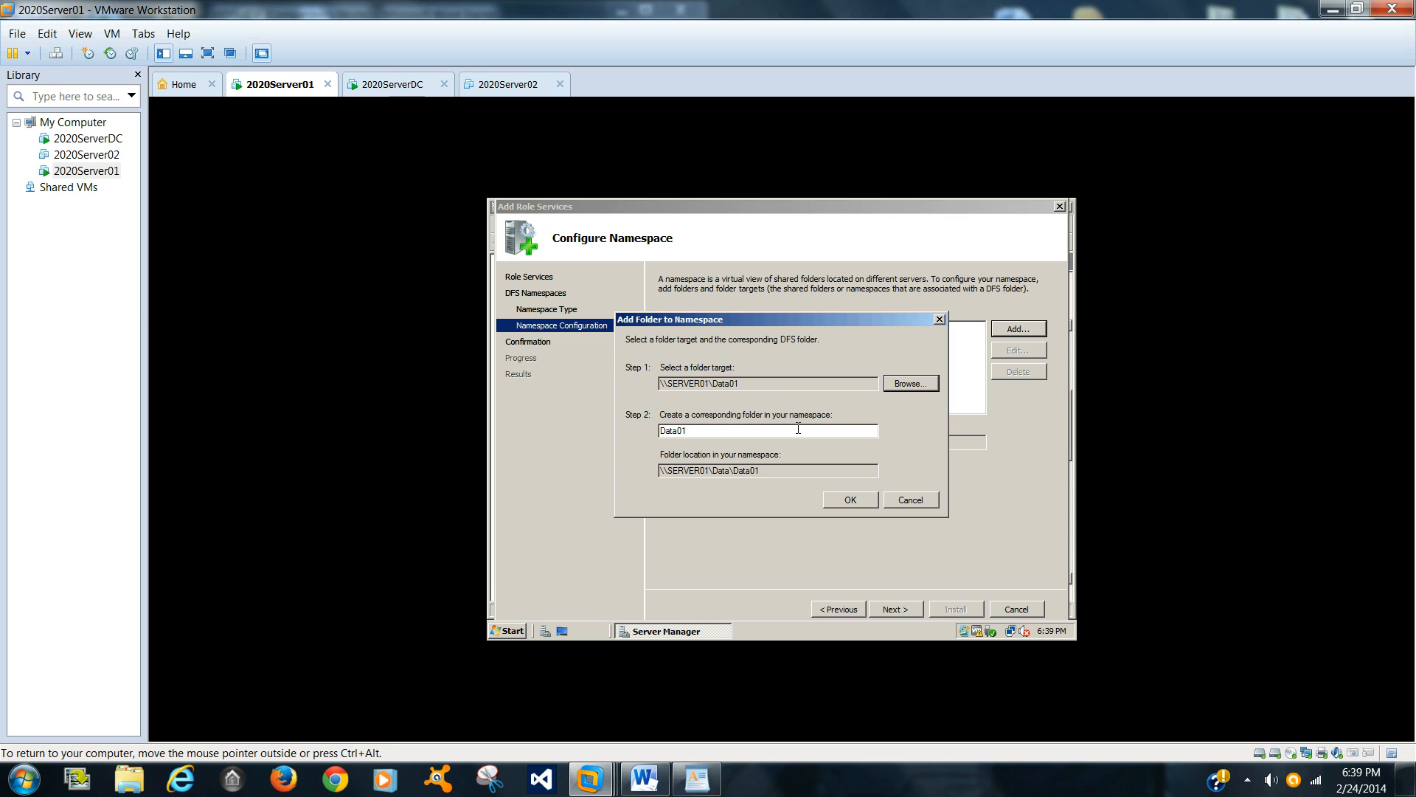
{"action": "left_click", "coordinate": [852, 500]}
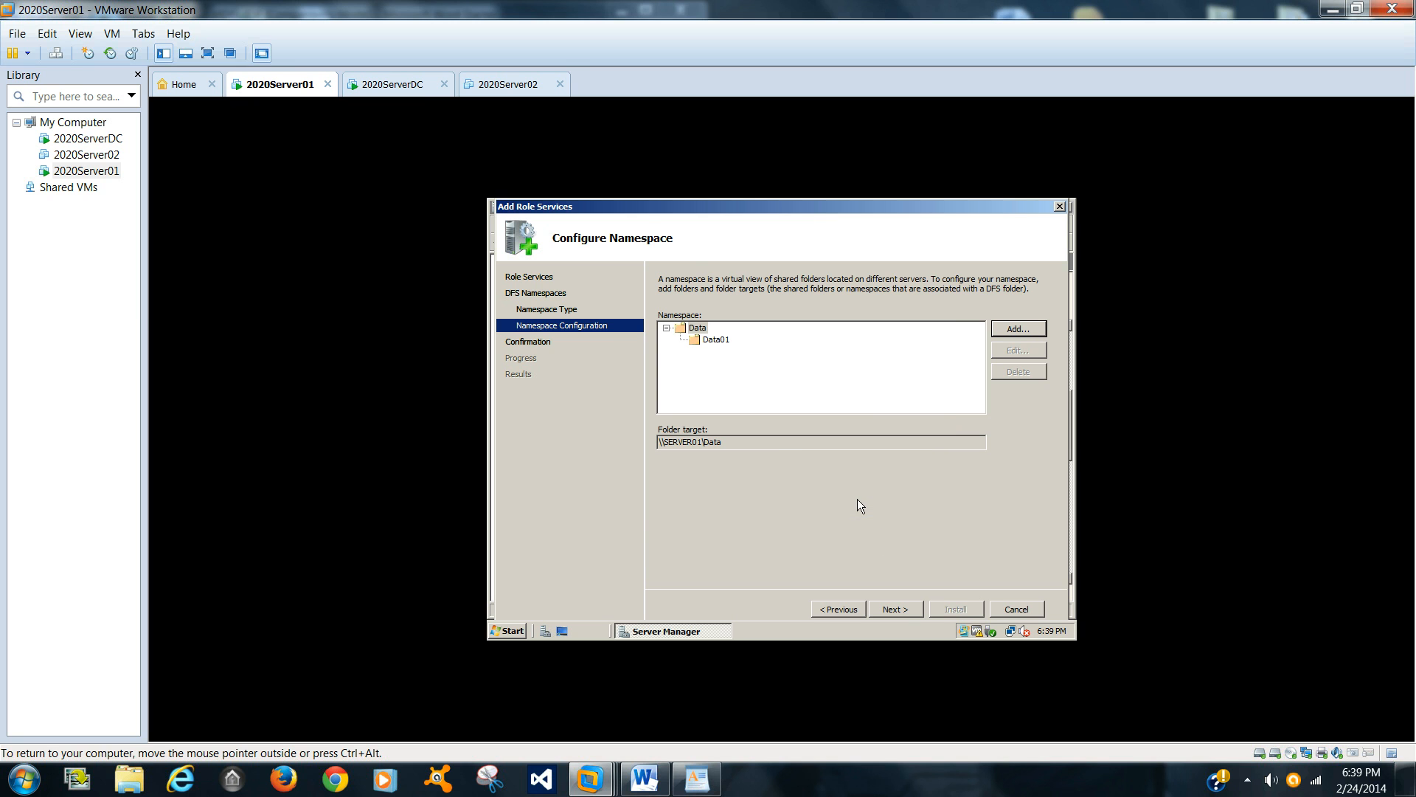
Step: Confirm the selections and install the DFS role services
{"action": "left_click", "coordinate": [890, 610]}
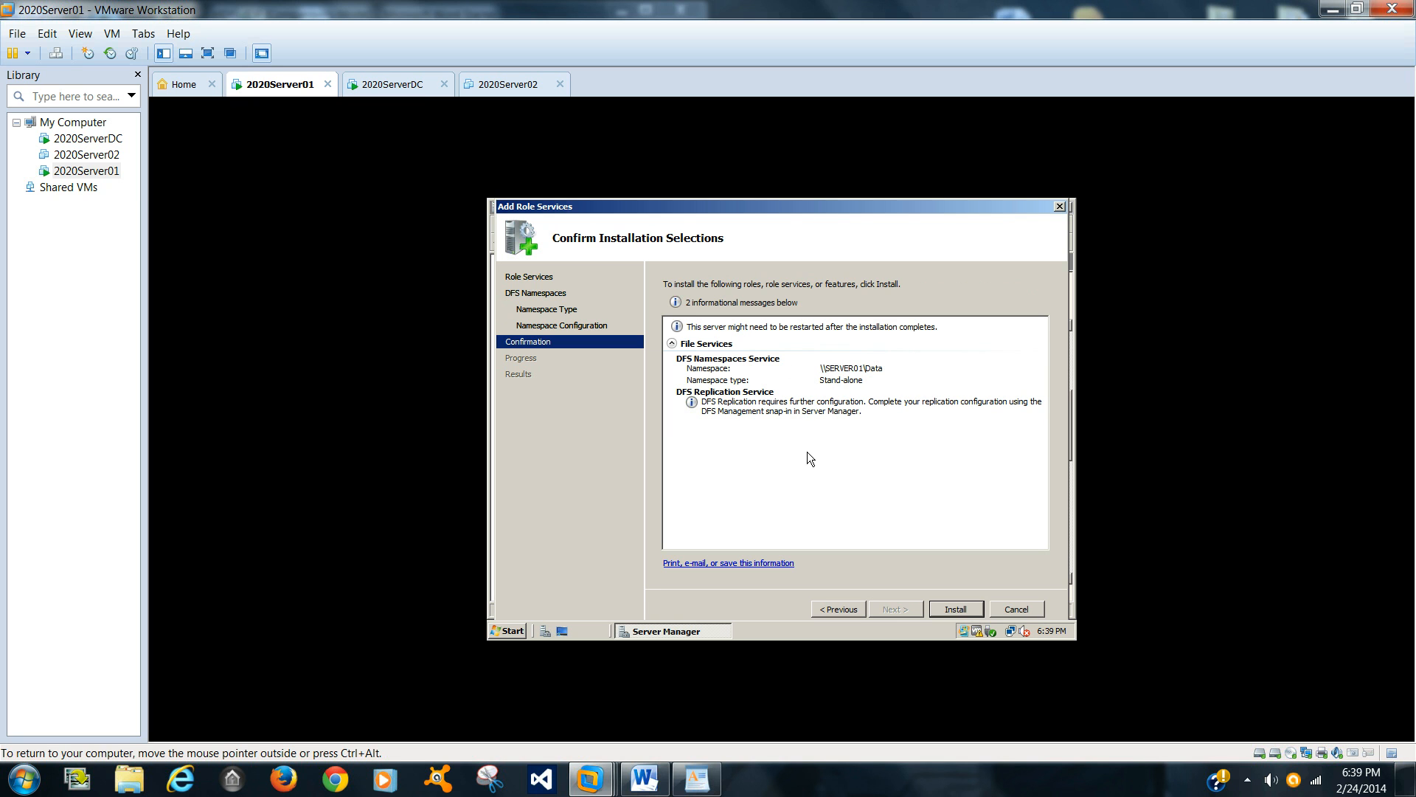
{"action": "left_click", "coordinate": [954, 608]}
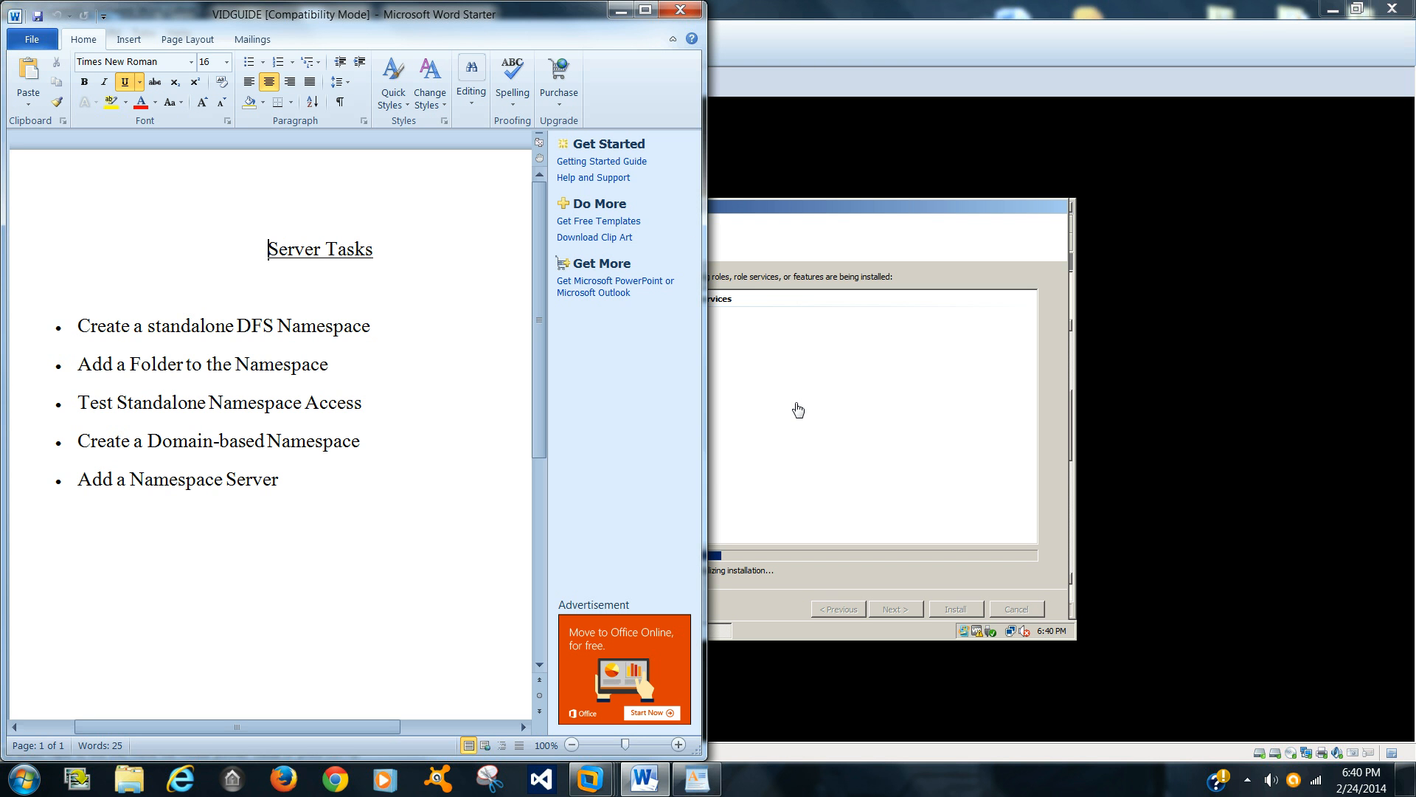
{"action": "left_click", "coordinate": [795, 402]}
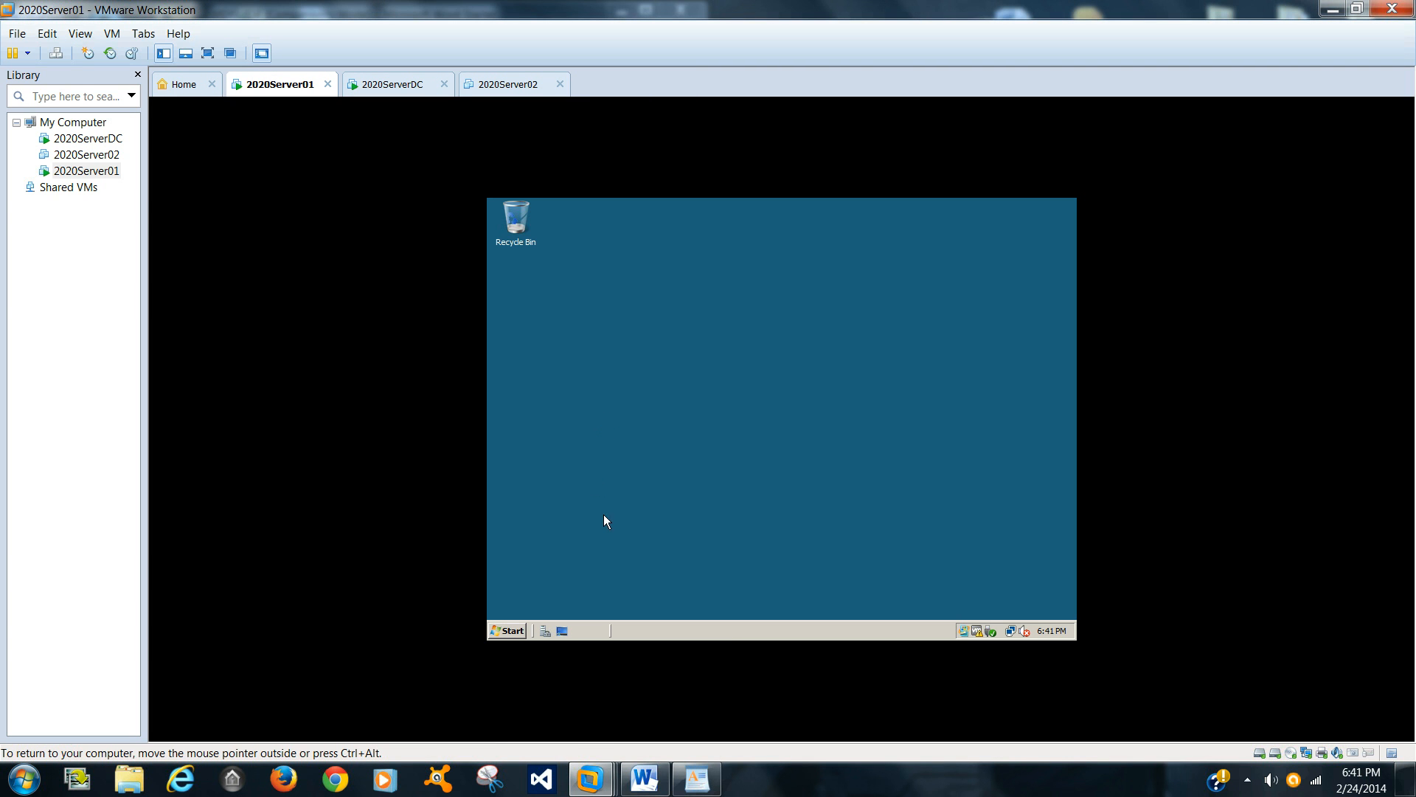
Step: Search the Start menu for \\Server01\Data to test access to the namespace
{"action": "left_click", "coordinate": [504, 631]}
{"action": "left_click", "coordinate": [526, 605]}
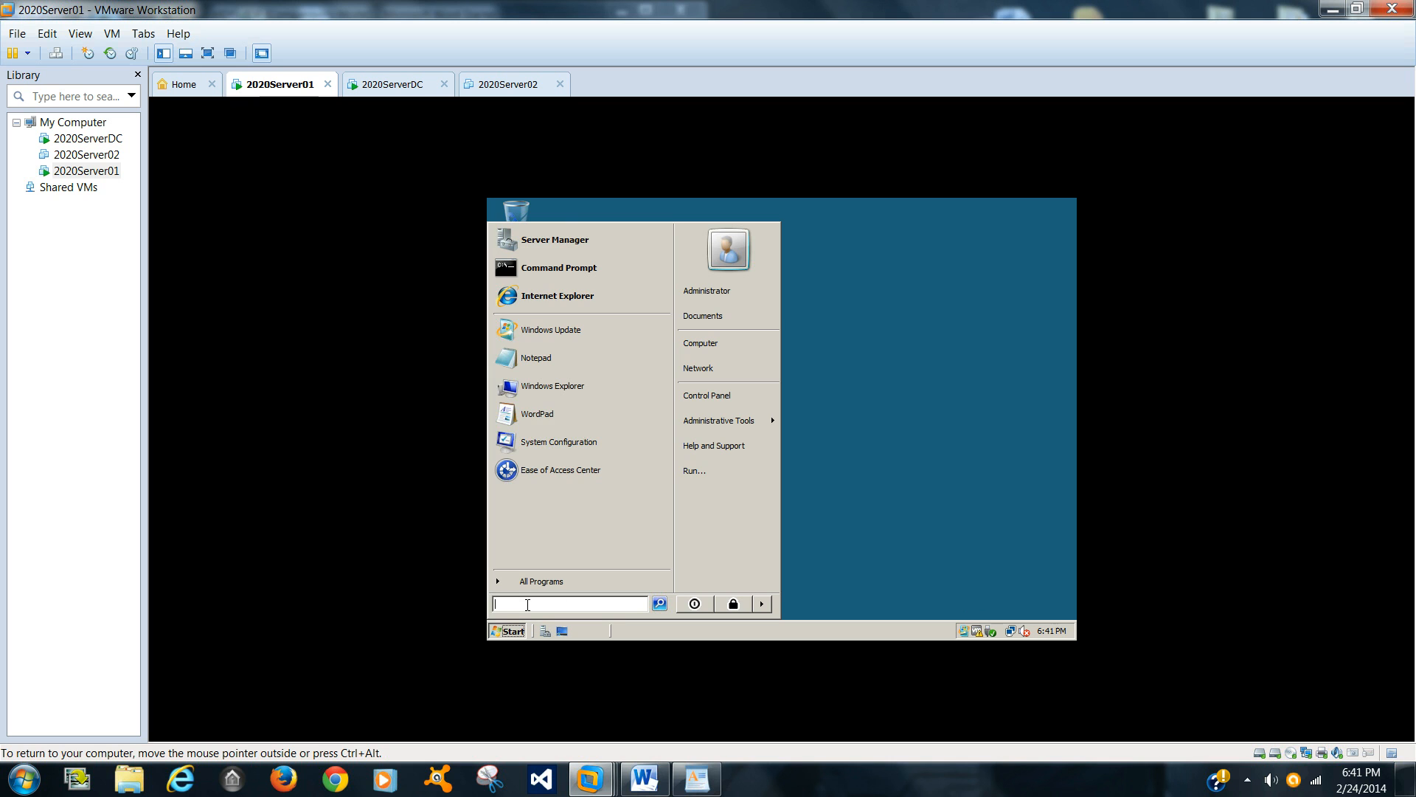
{"action": "type", "text": "\\\\Server"}
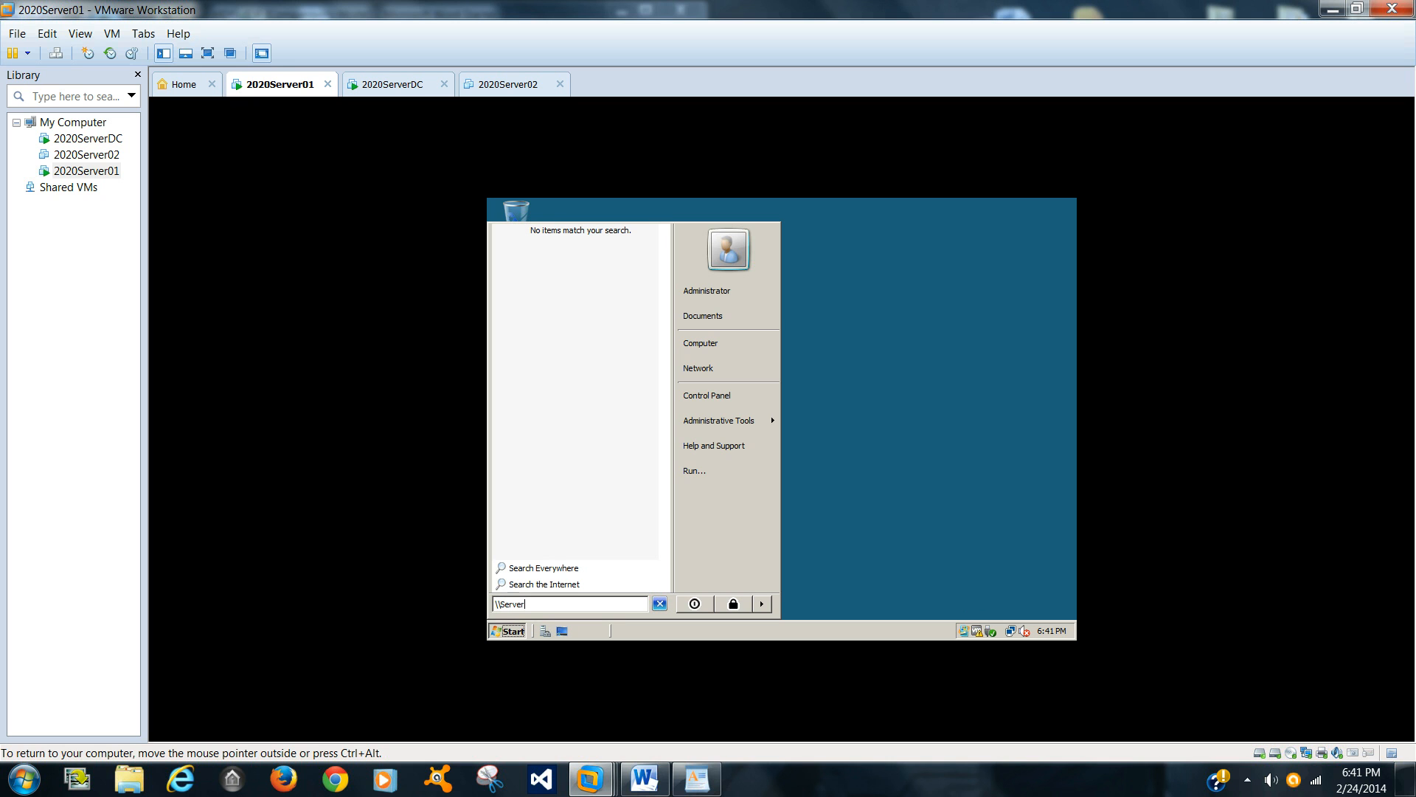
{"action": "type", "text": "01\\Data"}
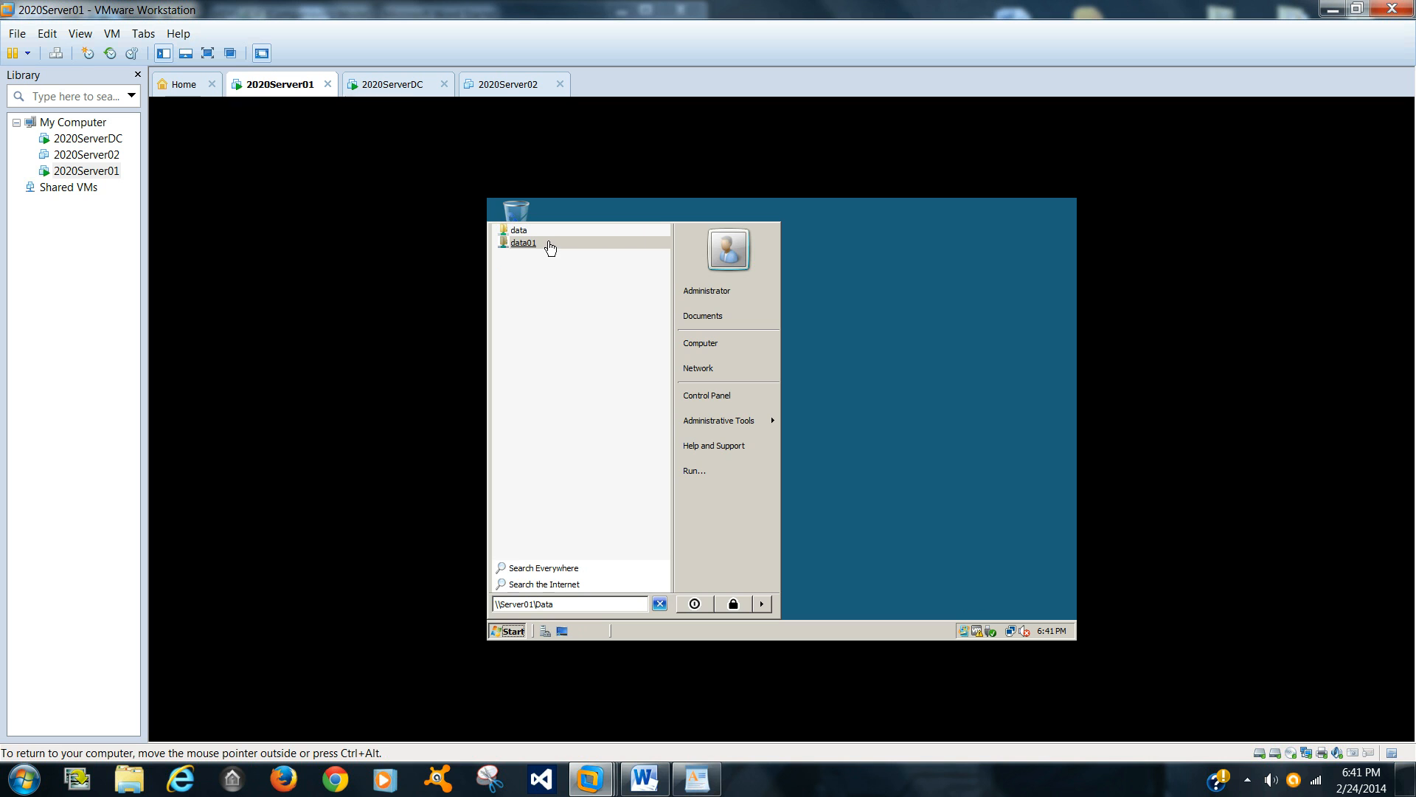
{"action": "left_click", "coordinate": [816, 314]}
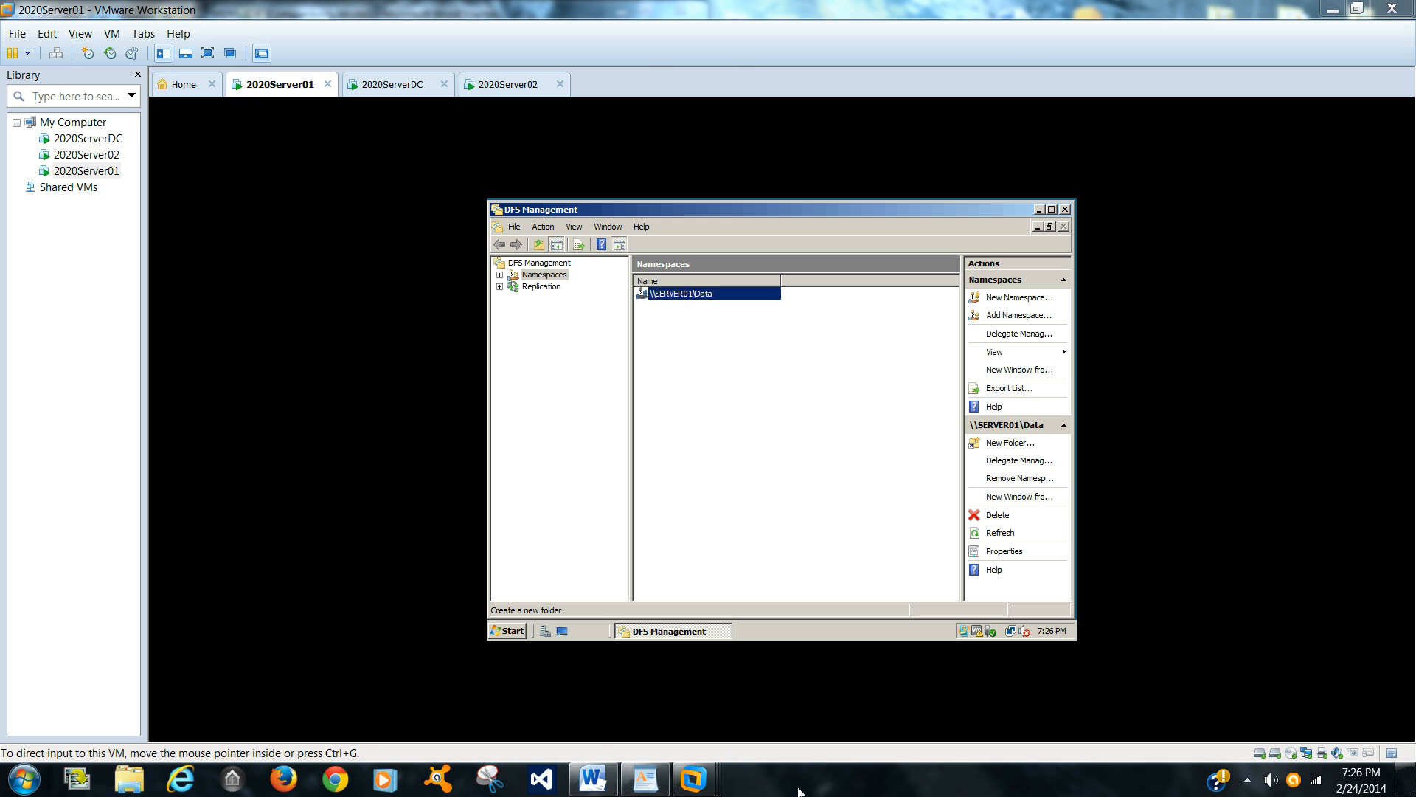
{"action": "left_click", "coordinate": [1247, 779]}
{"action": "right_click", "coordinate": [1213, 696]}
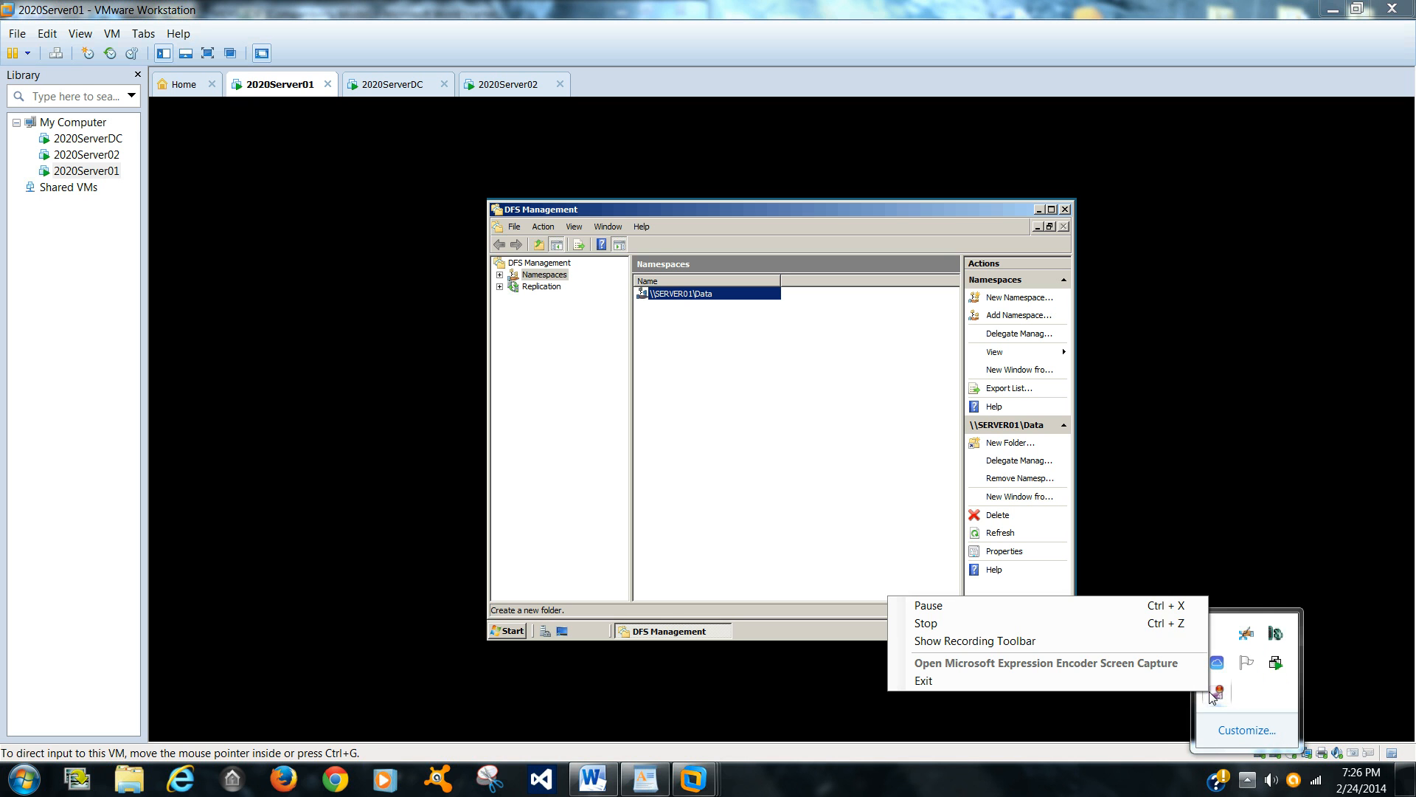
{"action": "left_click", "coordinate": [1017, 620]}
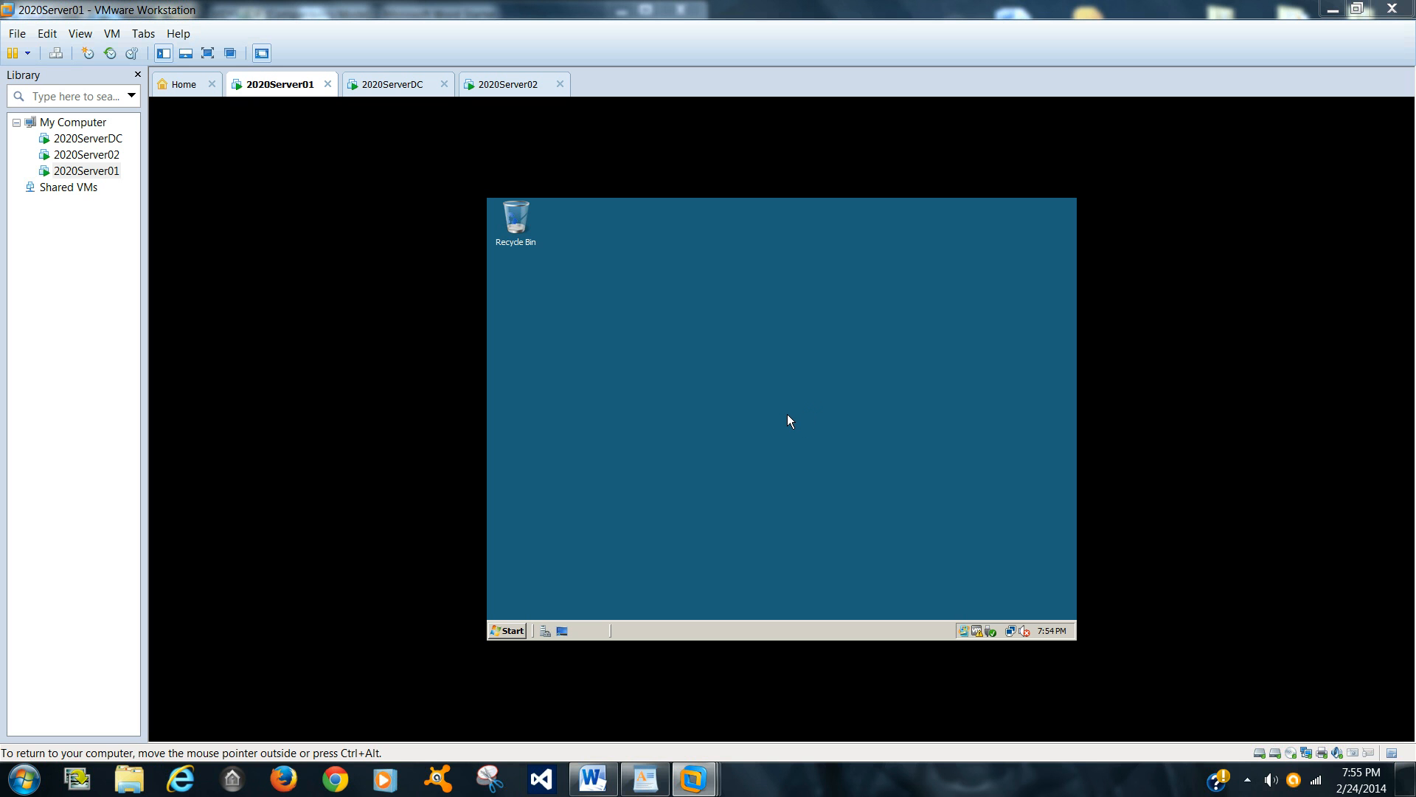
{"action": "left_click", "coordinate": [593, 782]}
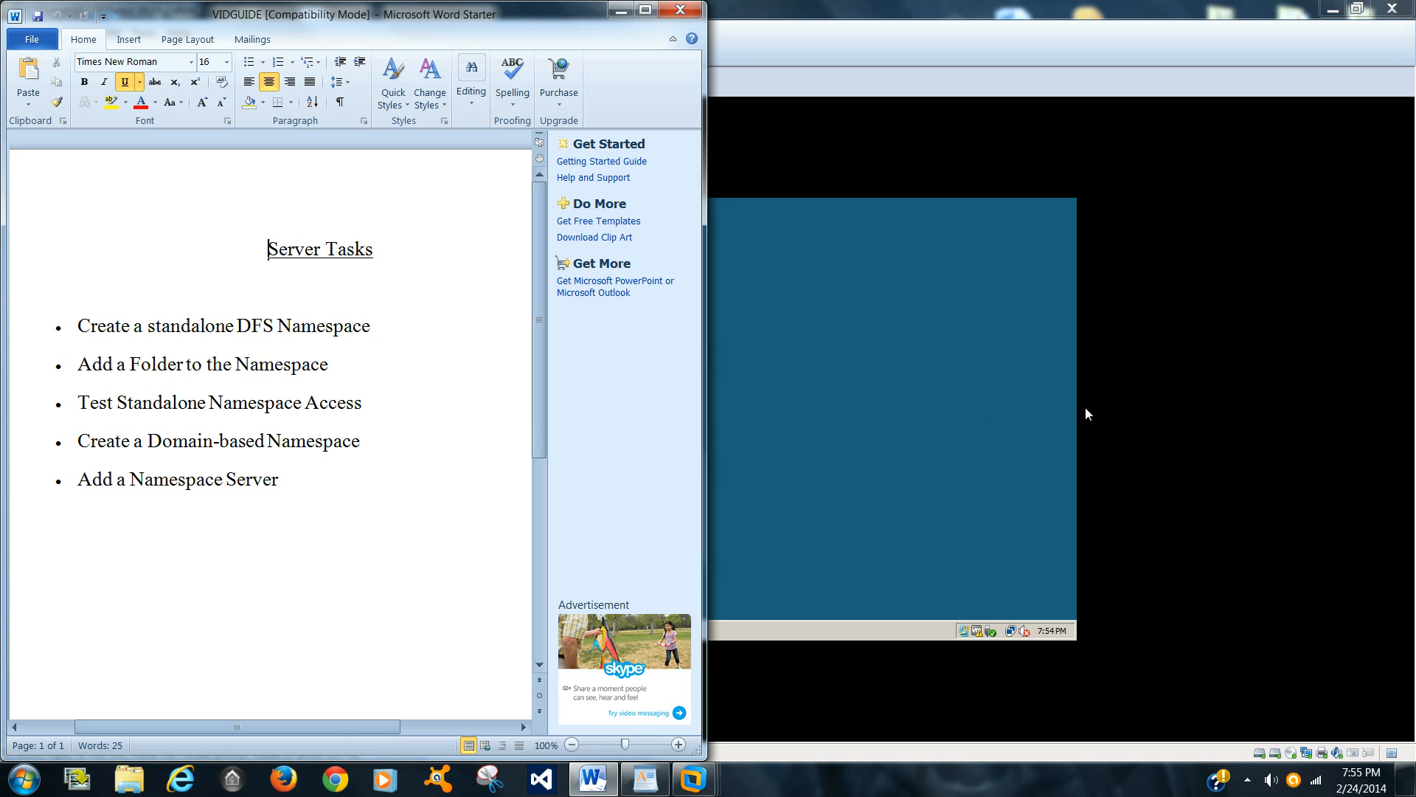
{"action": "left_click", "coordinate": [917, 486]}
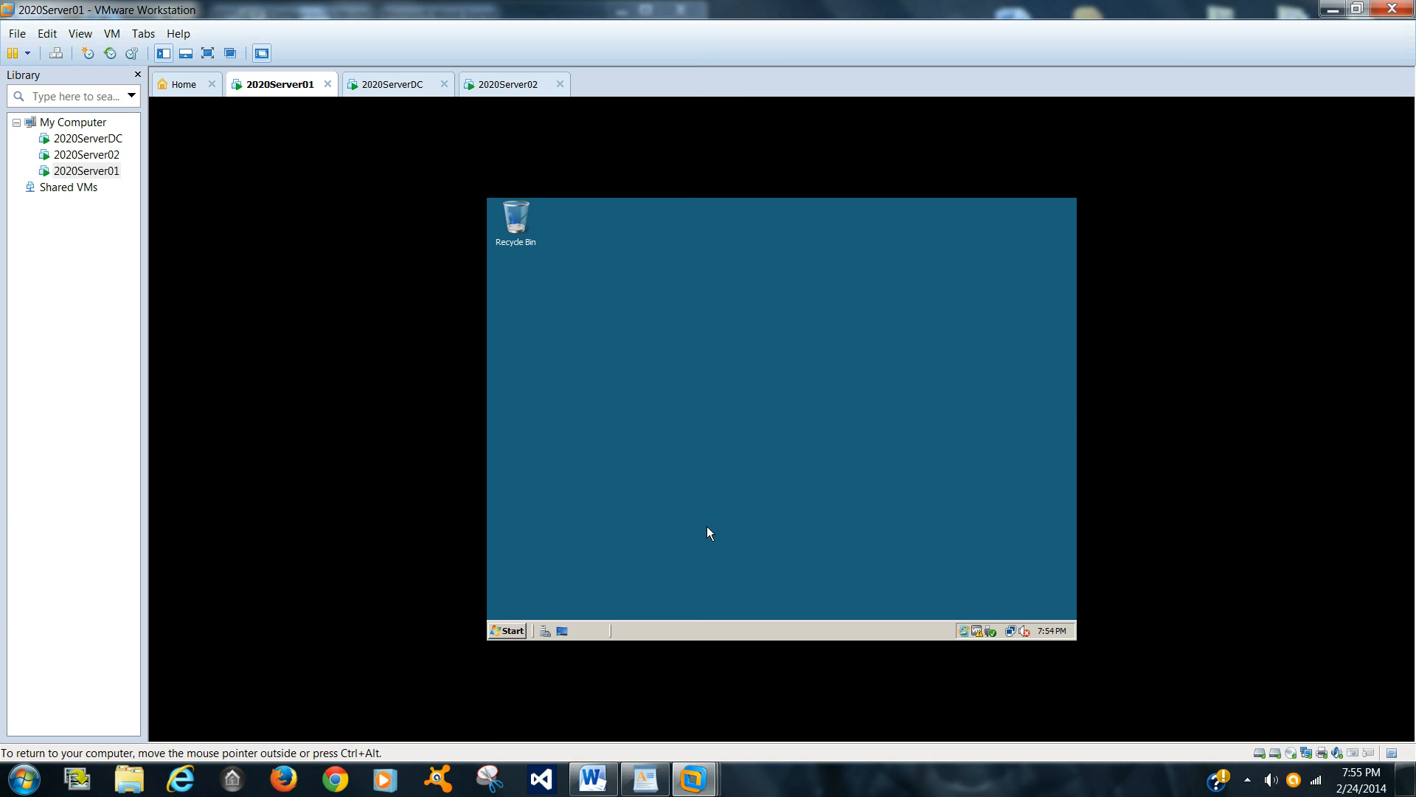
Step: Browse Local Disk (C:) in Windows Explorer into the Data01 and Statistics01 folders, then close the window
{"action": "left_click", "coordinate": [519, 629]}
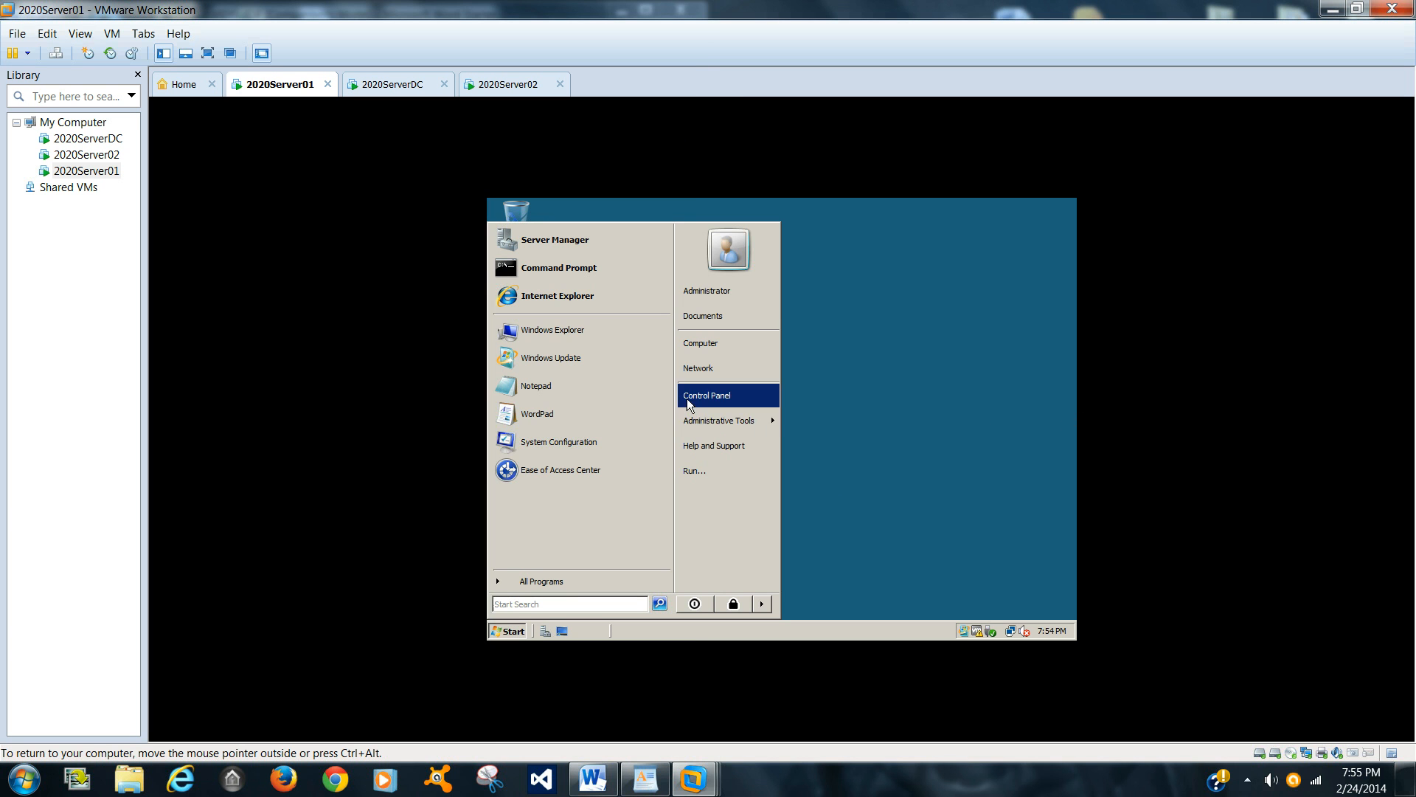
{"action": "left_click", "coordinate": [540, 334]}
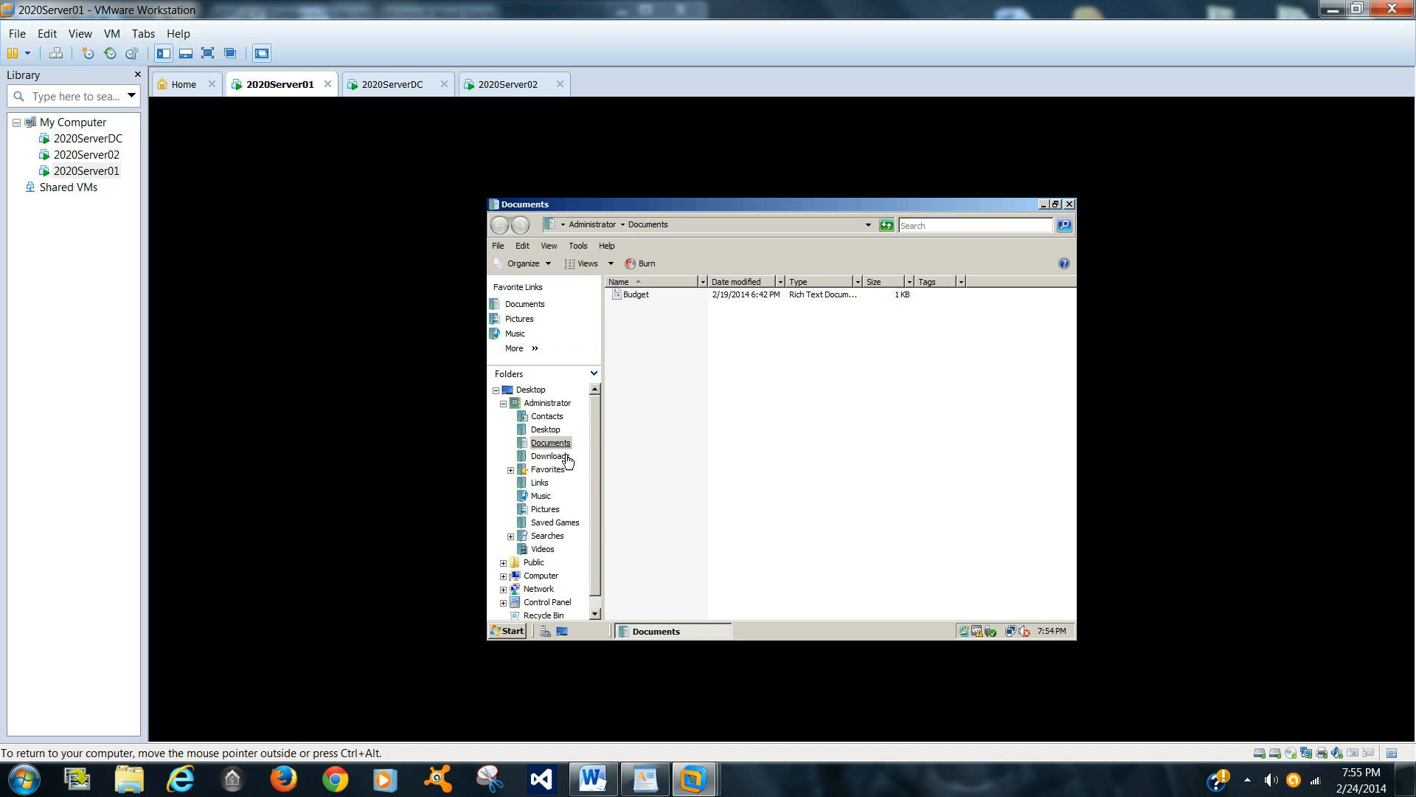
{"action": "left_click", "coordinate": [557, 575]}
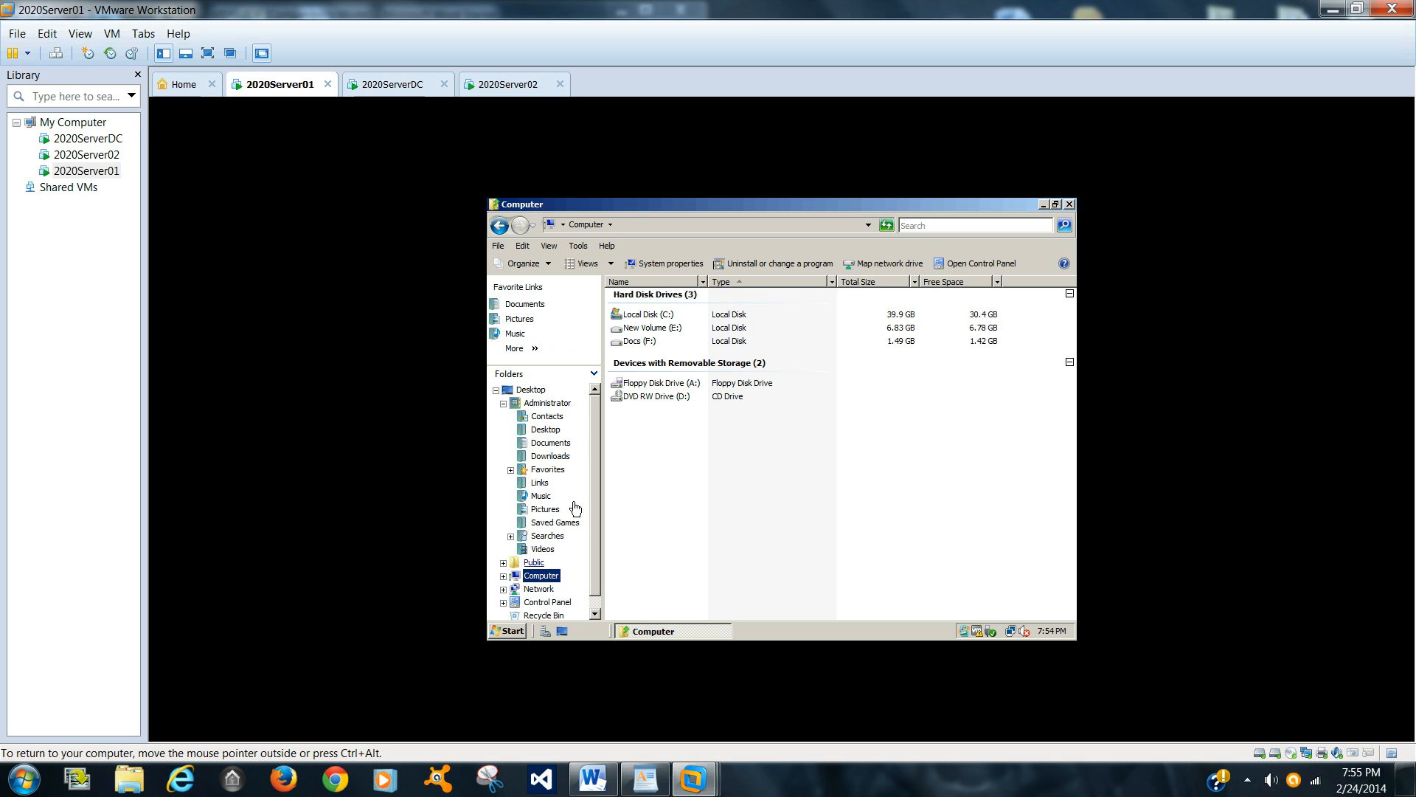
{"action": "left_click", "coordinate": [641, 316]}
{"action": "double_click", "coordinate": [641, 316]}
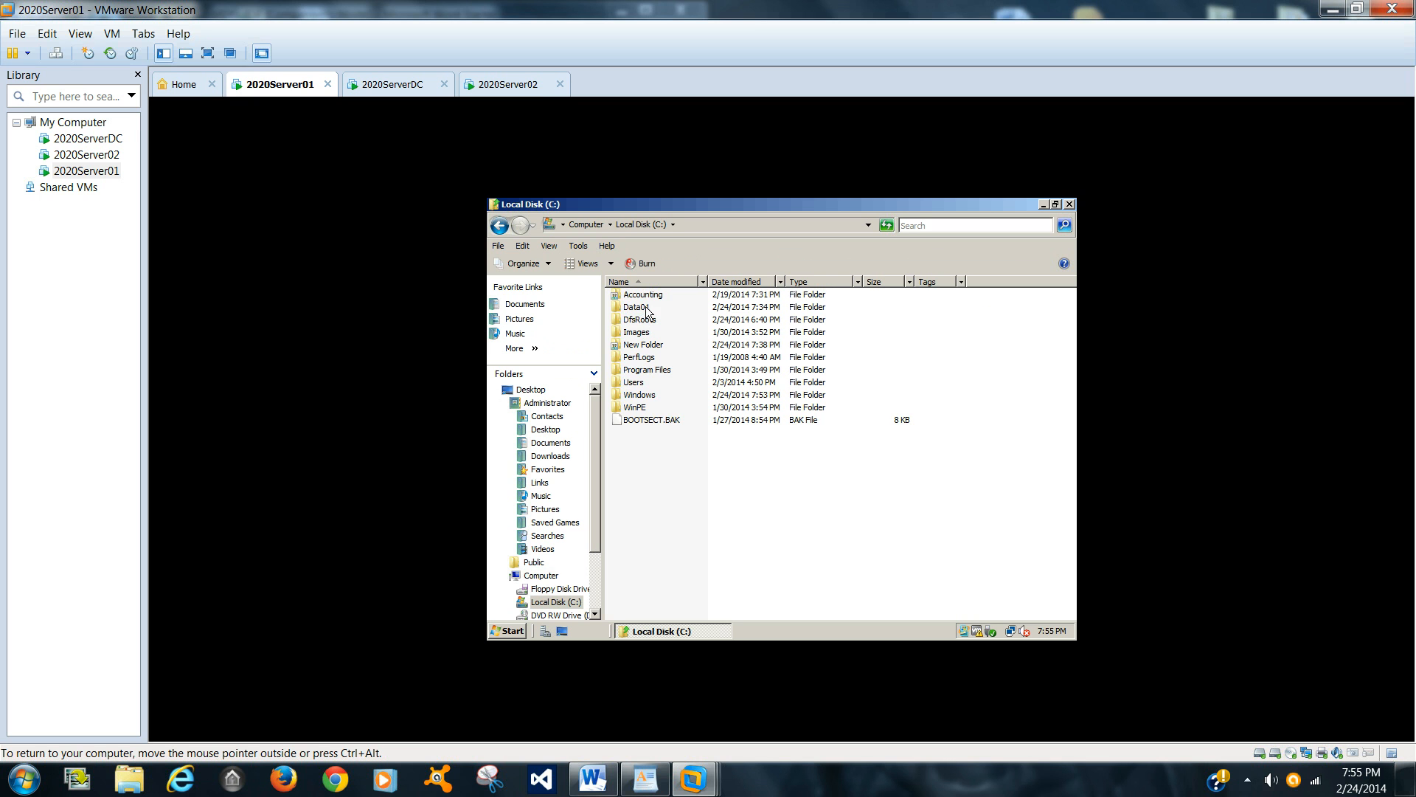
{"action": "double_click", "coordinate": [645, 307]}
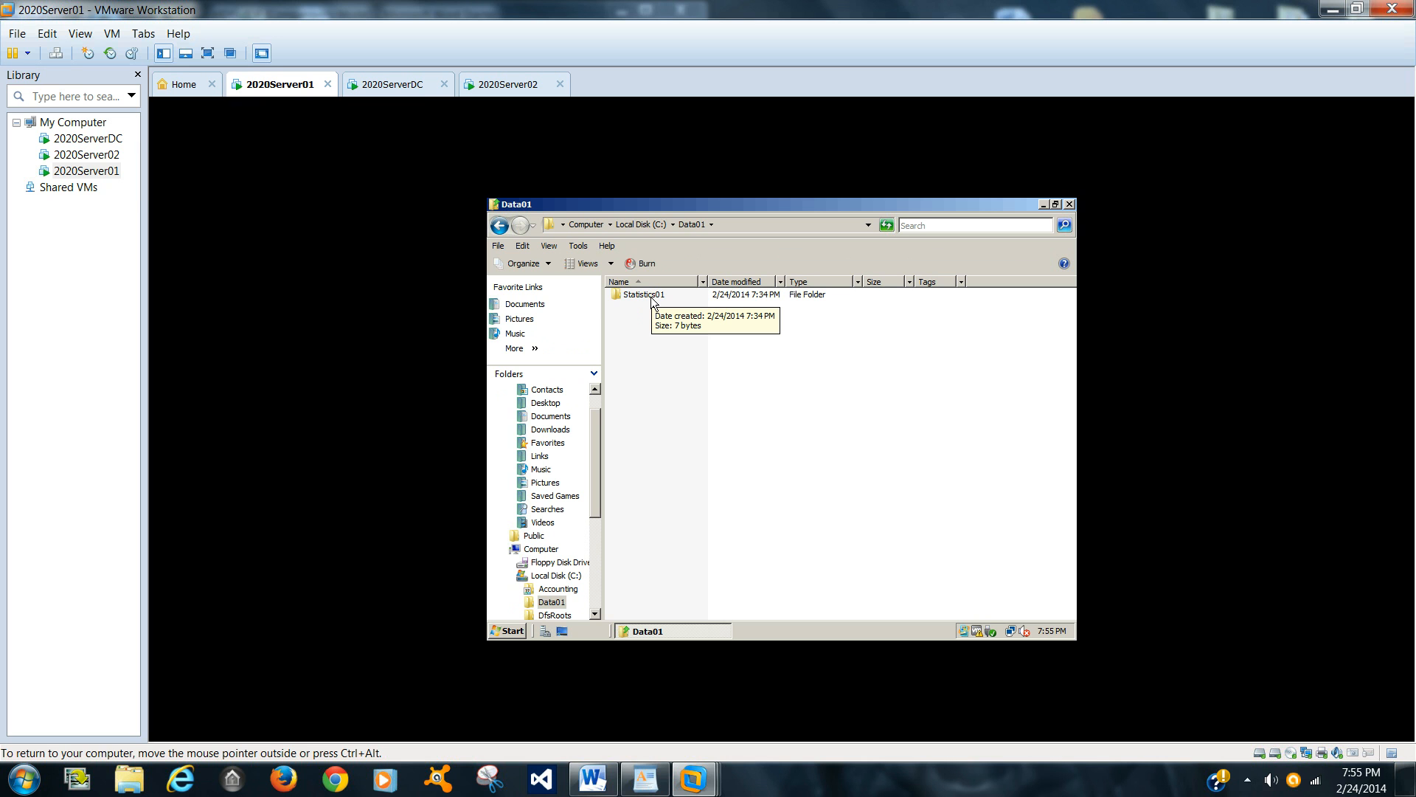
{"action": "double_click", "coordinate": [644, 295]}
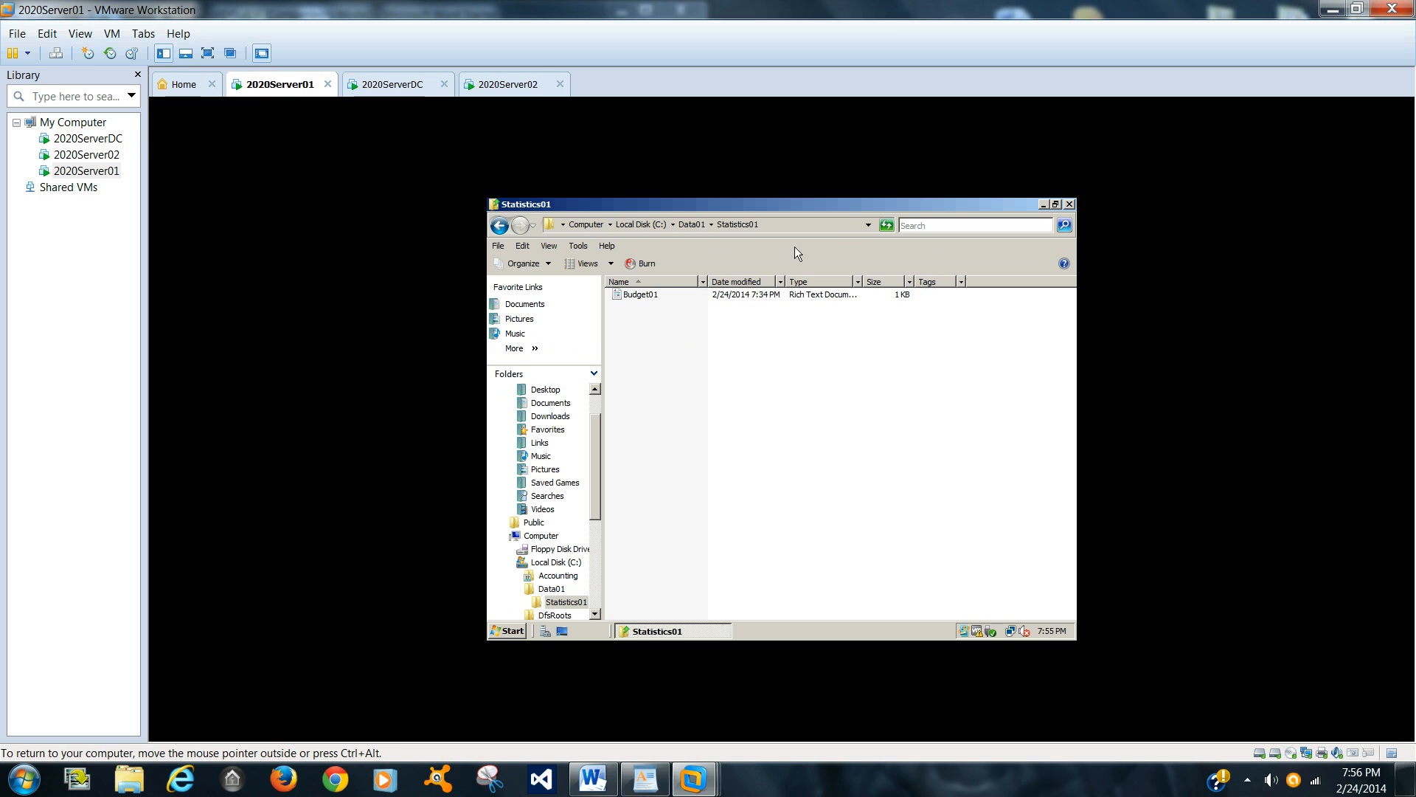
{"action": "left_click", "coordinate": [1069, 205]}
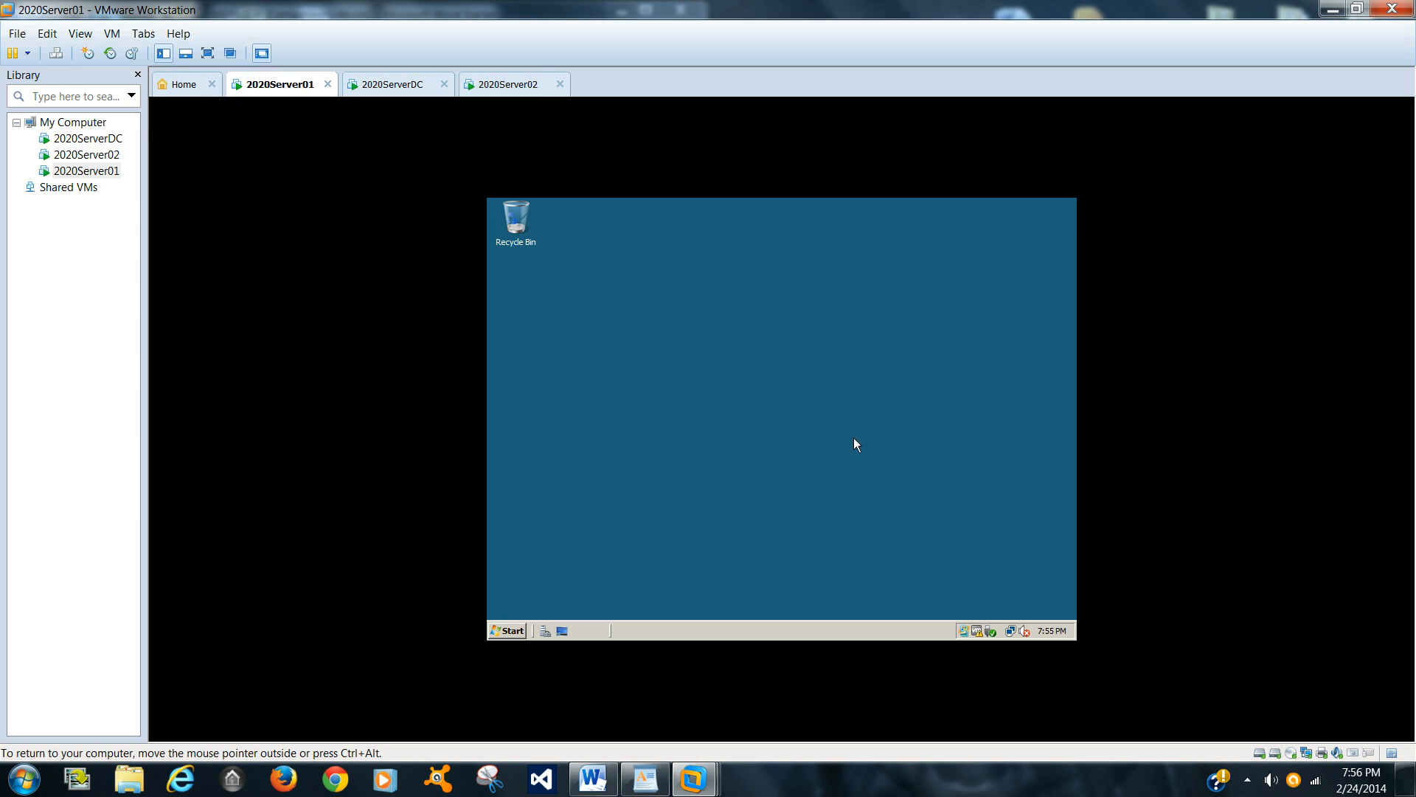
Step: Open the \\Server02\Data share through the Run dialog
{"action": "left_click", "coordinate": [520, 630]}
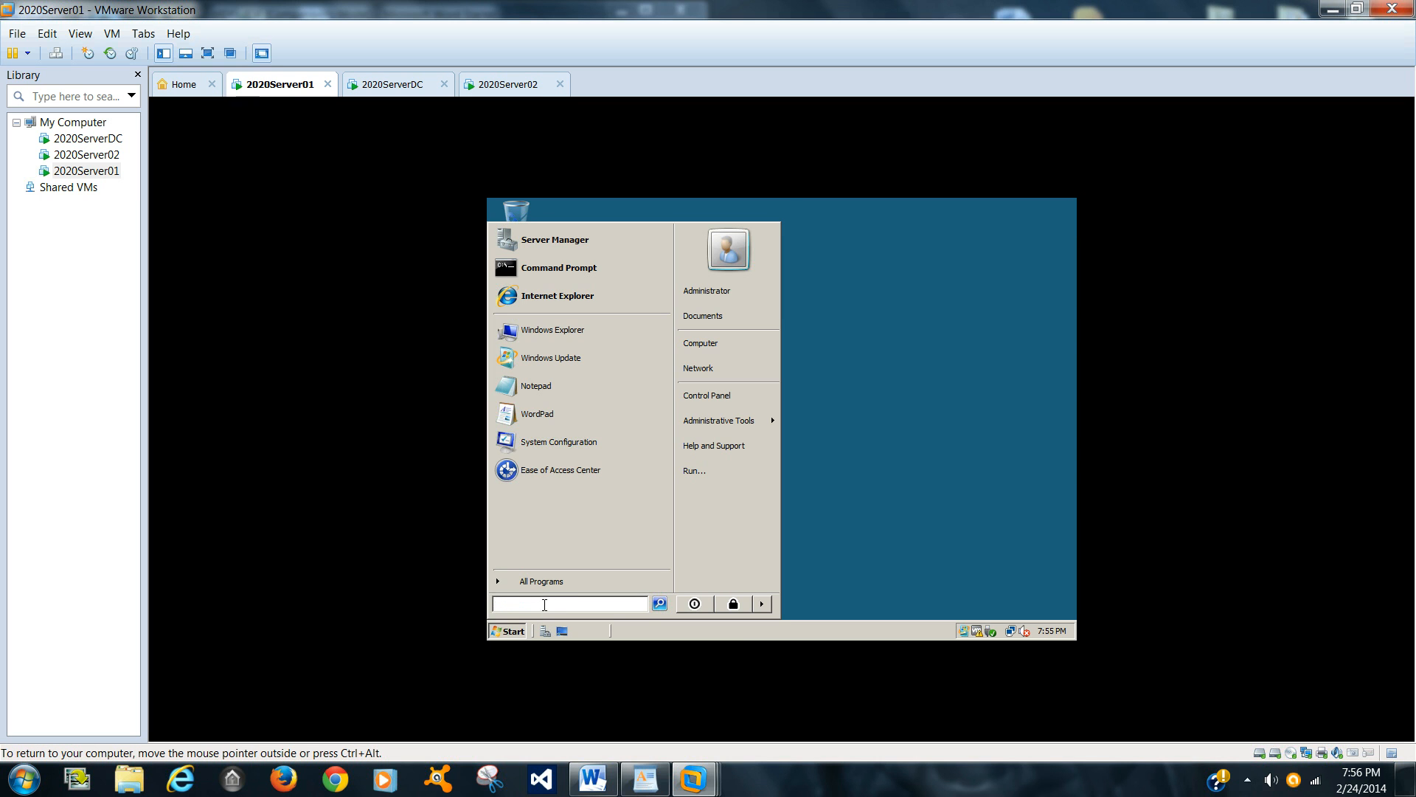
{"action": "left_click", "coordinate": [714, 471]}
{"action": "left_click", "coordinate": [580, 528]}
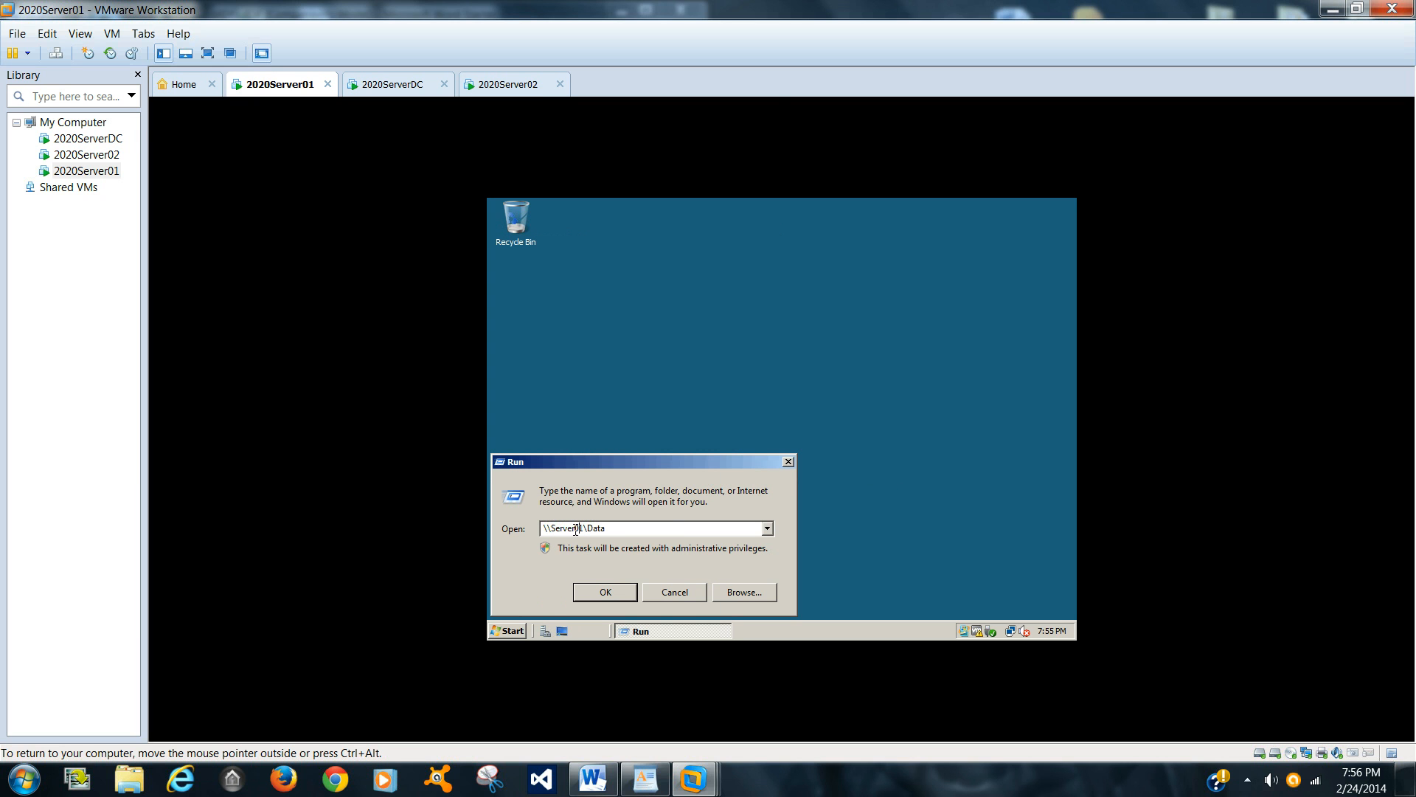
{"action": "key", "text": "BackSpace"}
{"action": "type", "text": "2"}
{"action": "left_click", "coordinate": [601, 591]}
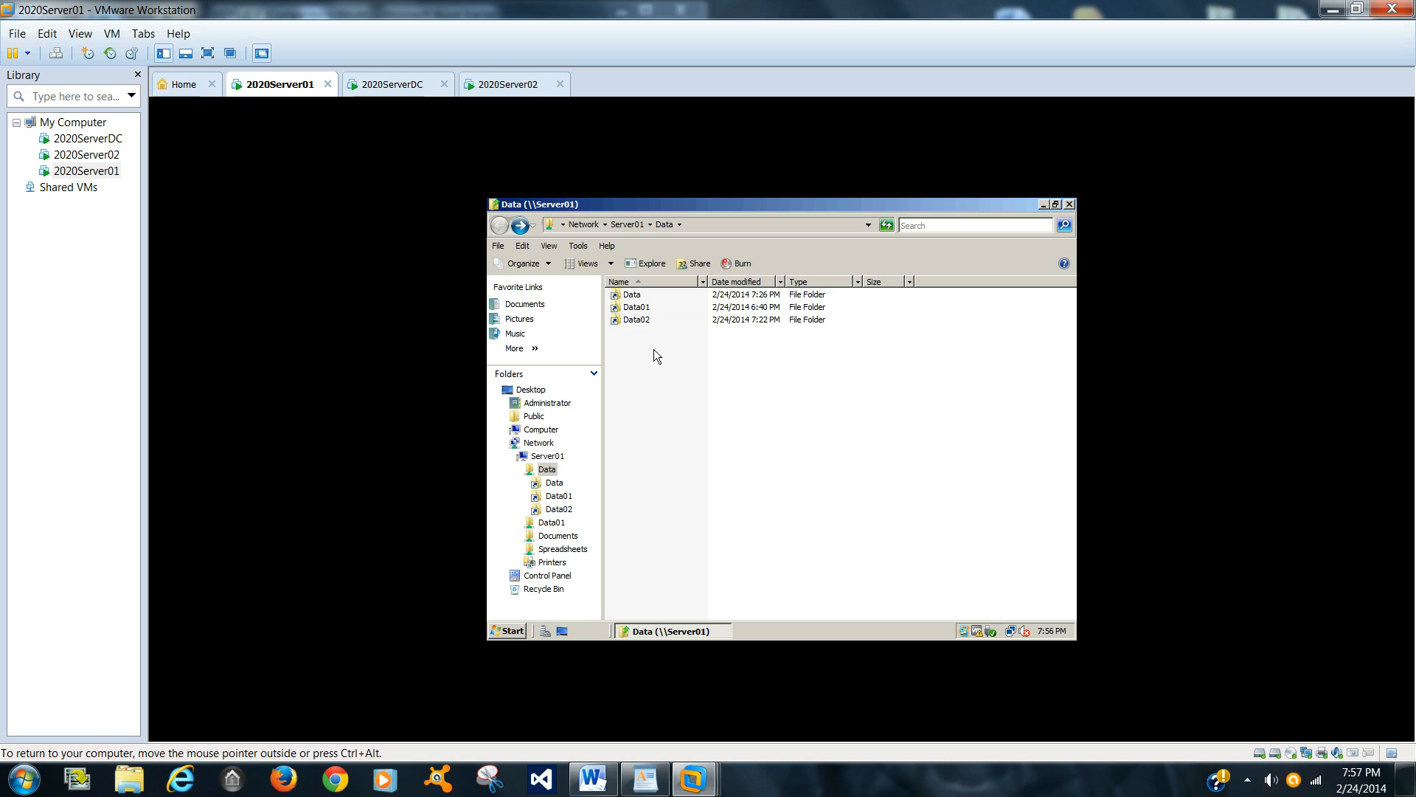
Step: Browse the namespace's Data02 and Data01 folders to test access, then close the window
{"action": "double_click", "coordinate": [639, 321]}
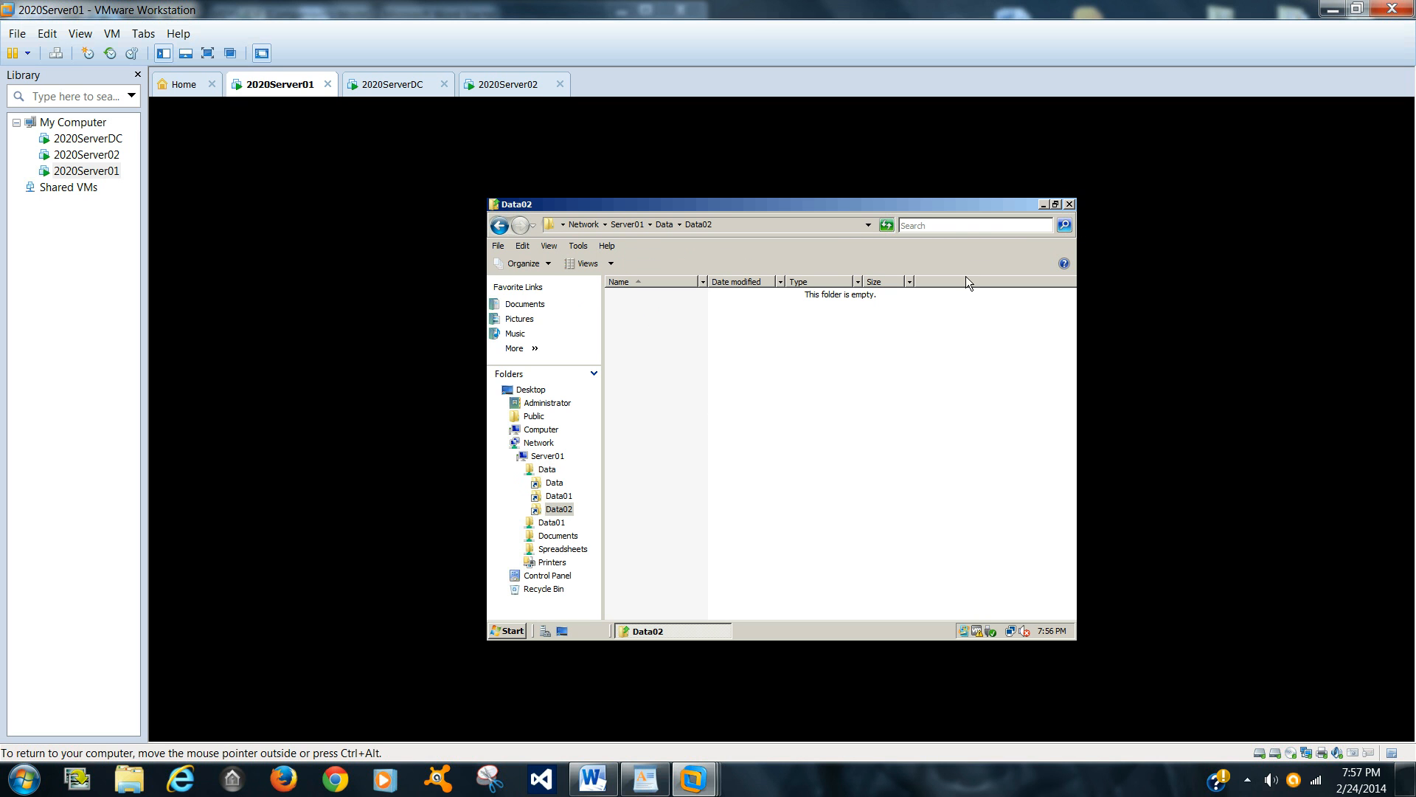
{"action": "left_click", "coordinate": [500, 225]}
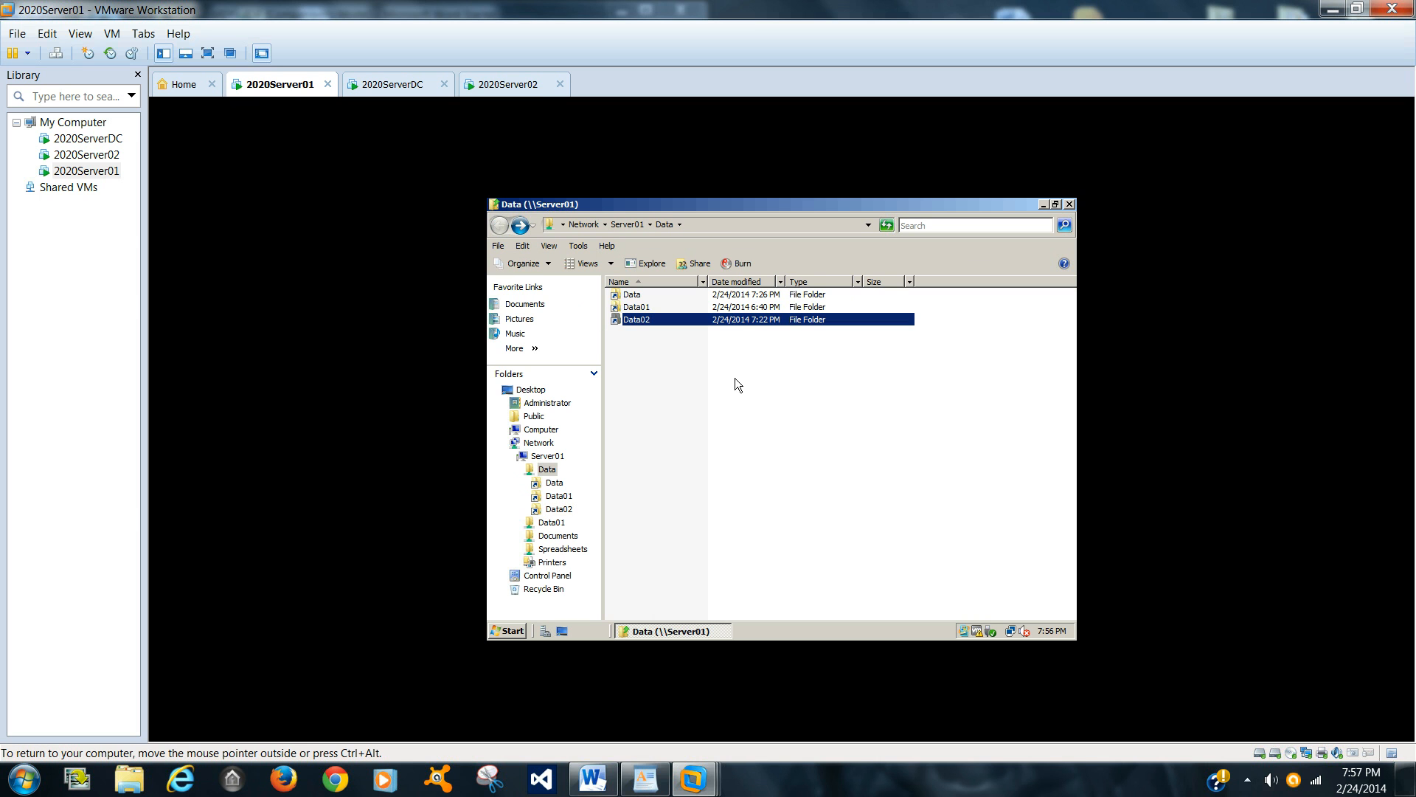
{"action": "double_click", "coordinate": [636, 309]}
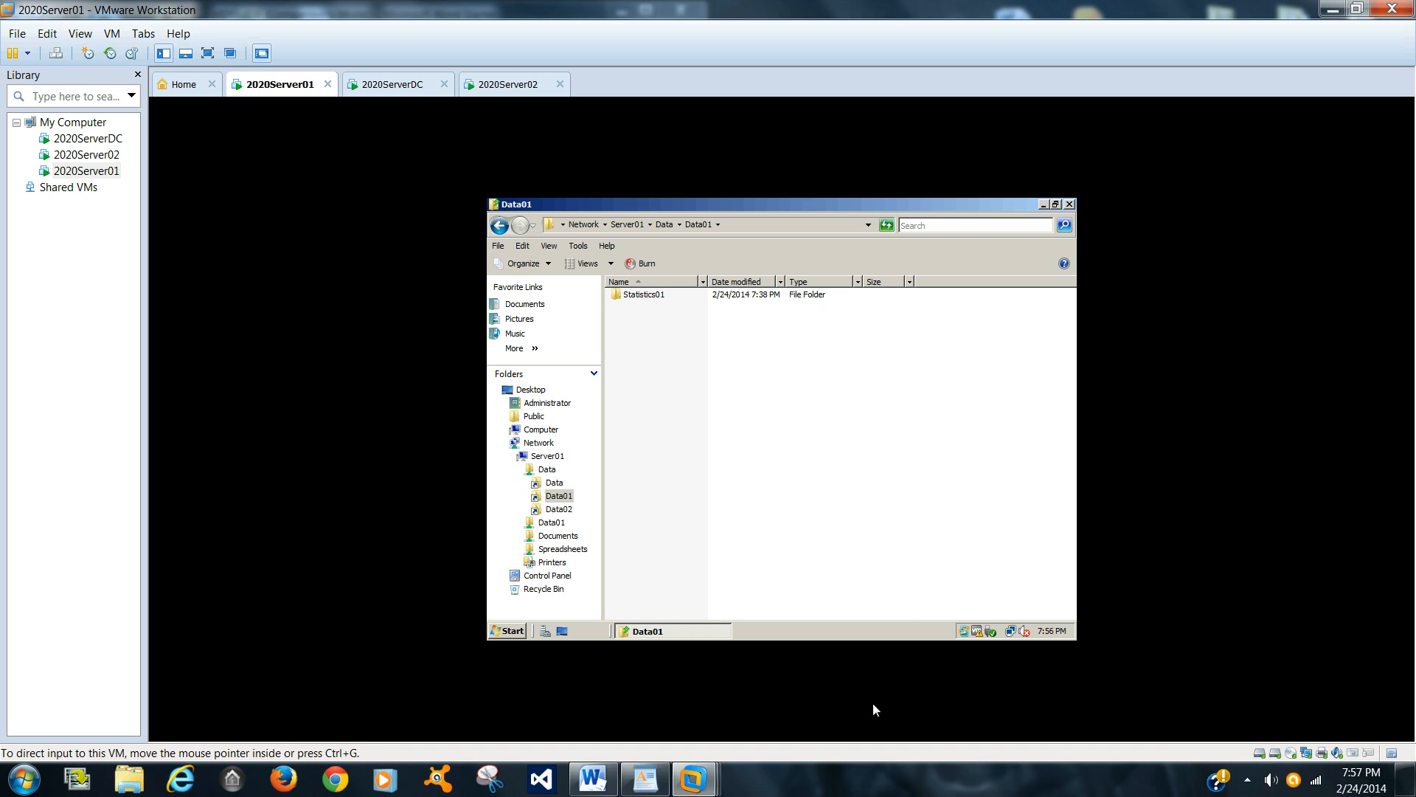
{"action": "left_click", "coordinate": [1069, 205]}
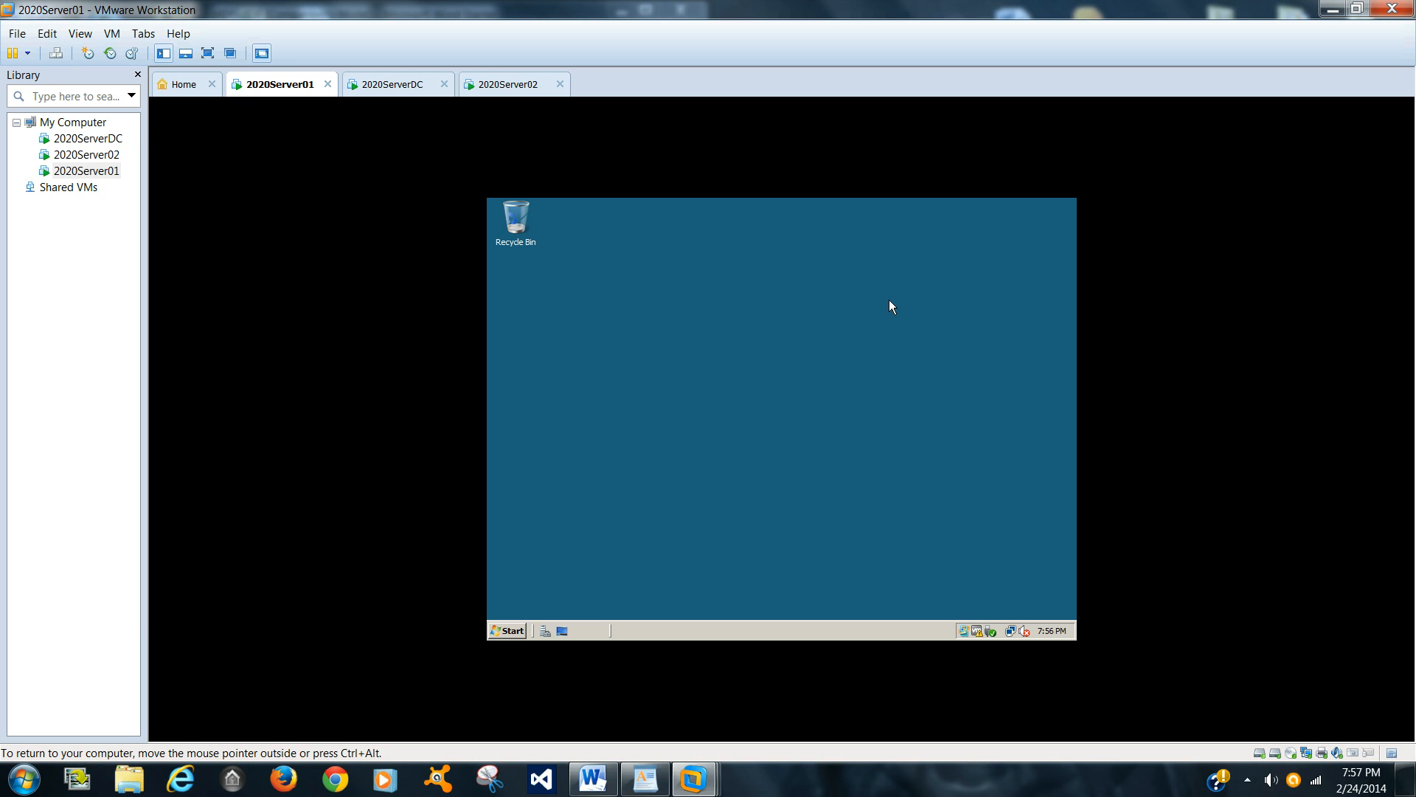
Step: Open Windows Explorer and examine the DfsRoots folder on Local Disk (C:)
{"action": "left_click", "coordinate": [507, 630]}
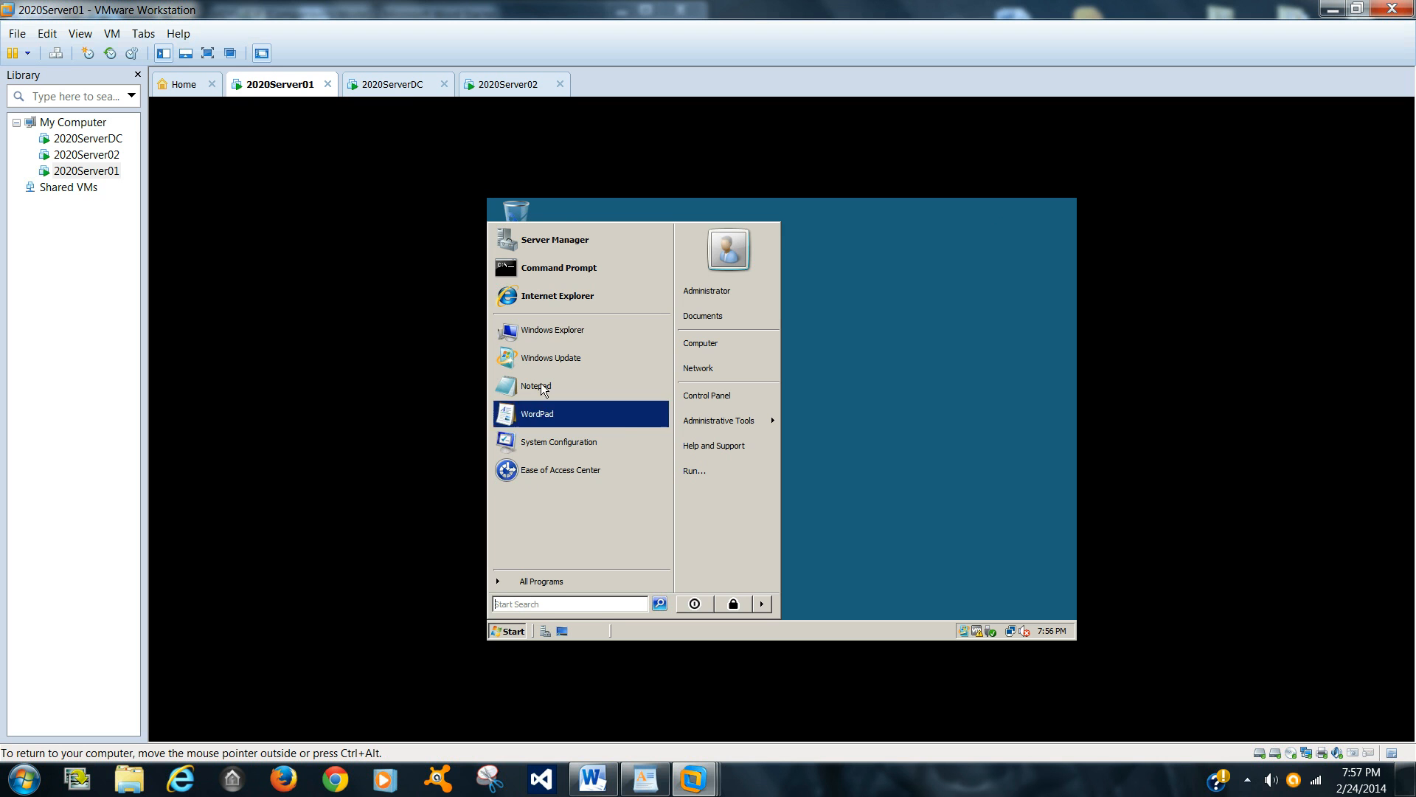
{"action": "left_click", "coordinate": [541, 334]}
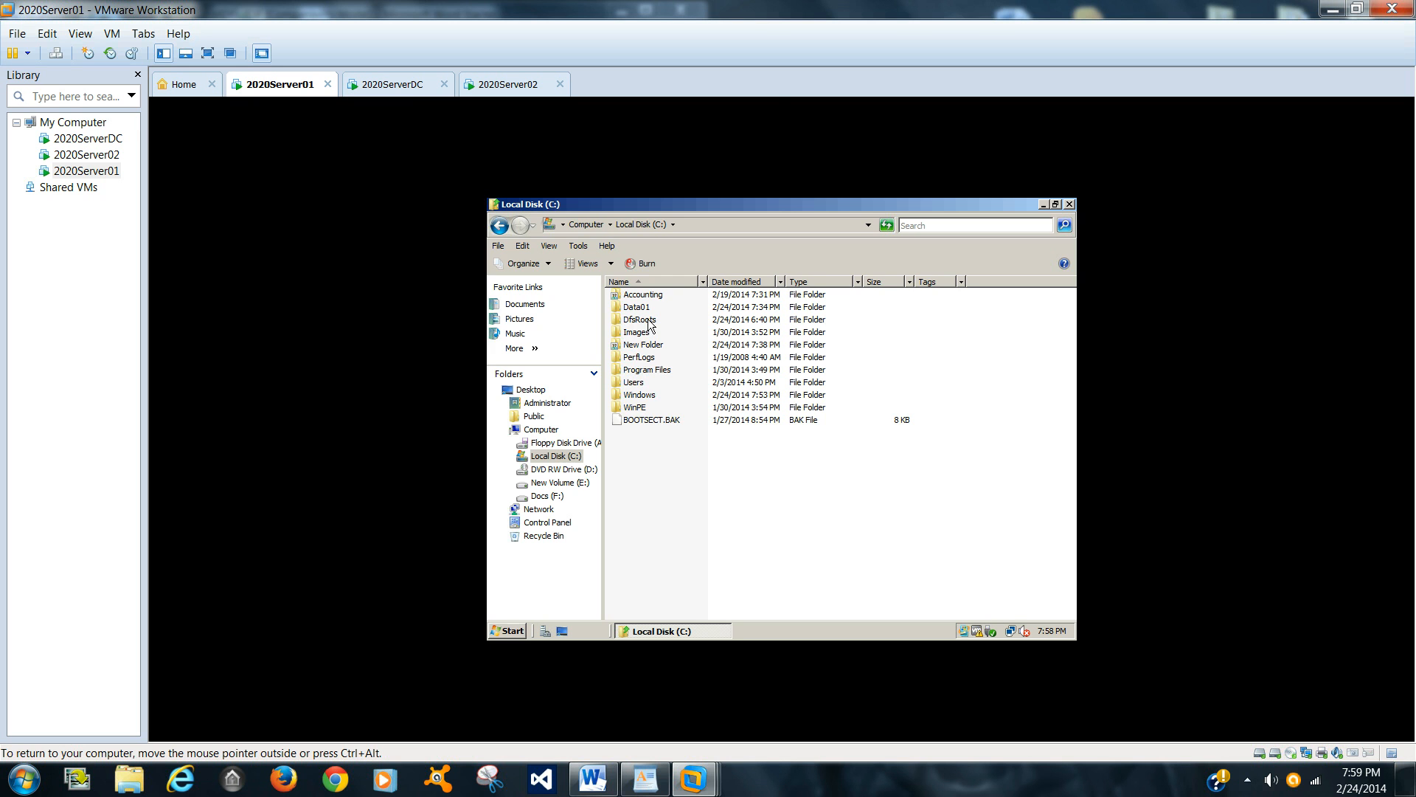
{"action": "left_click", "coordinate": [648, 332]}
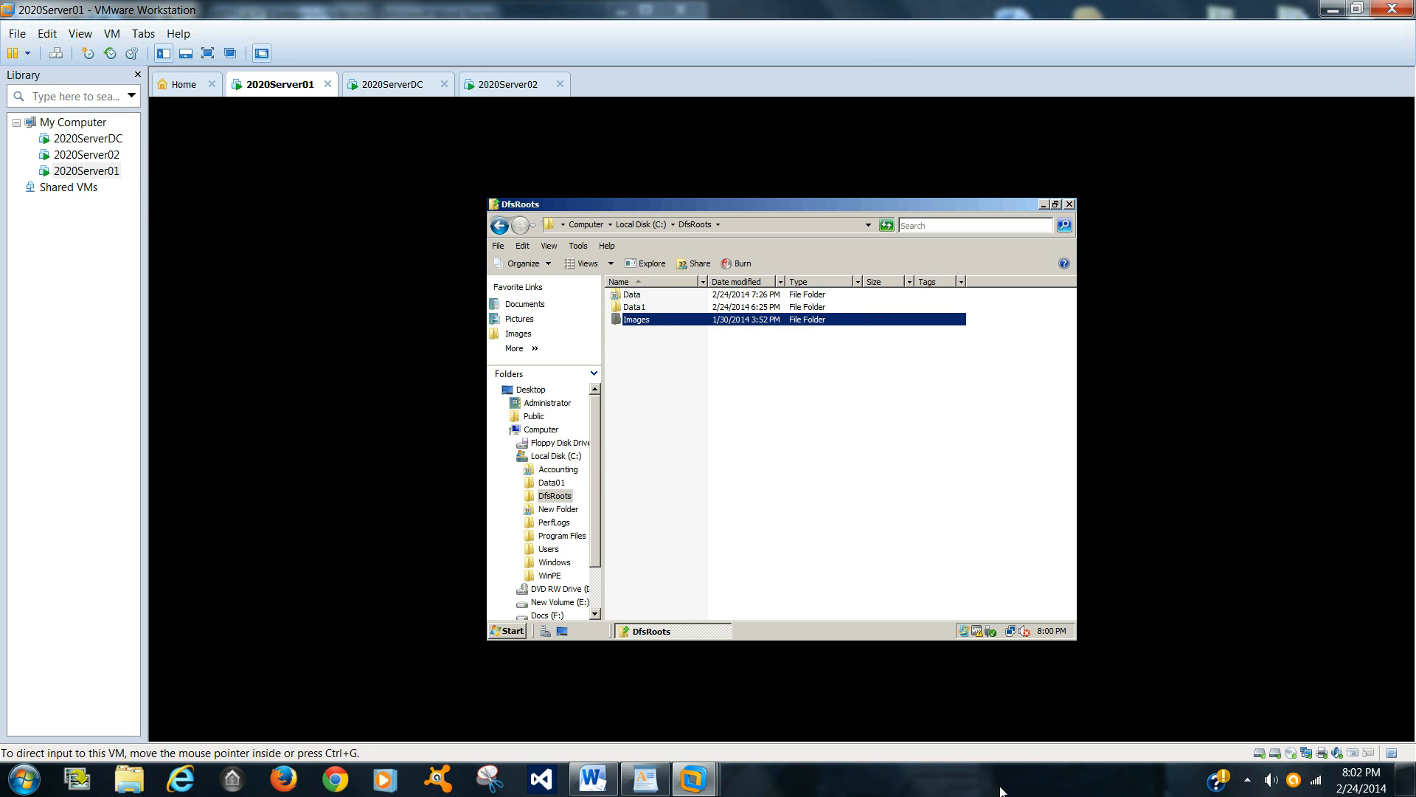
{"action": "left_click", "coordinate": [1247, 782]}
{"action": "right_click", "coordinate": [1218, 707]}
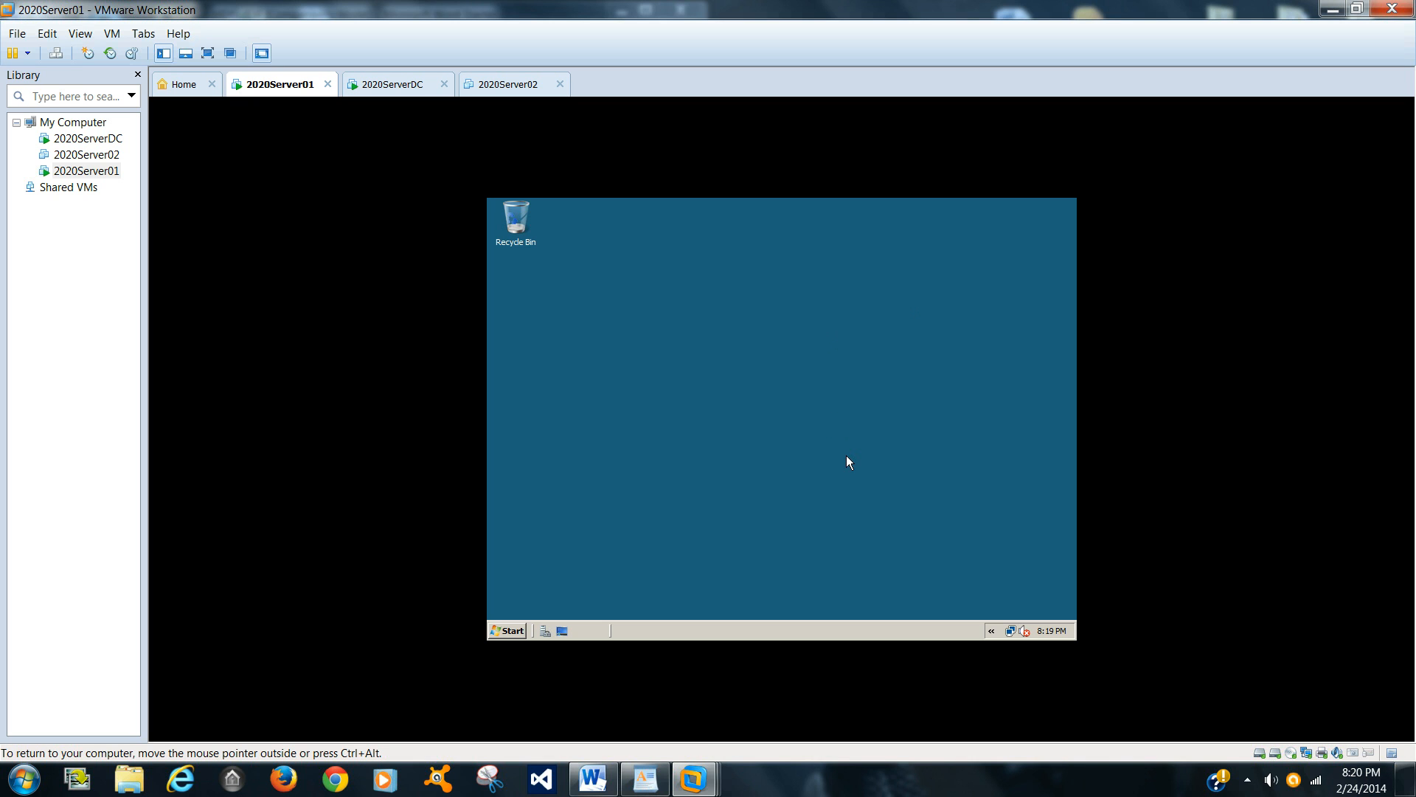
Step: Open DFS Management from Administrative Tools
{"action": "left_click", "coordinate": [516, 629]}
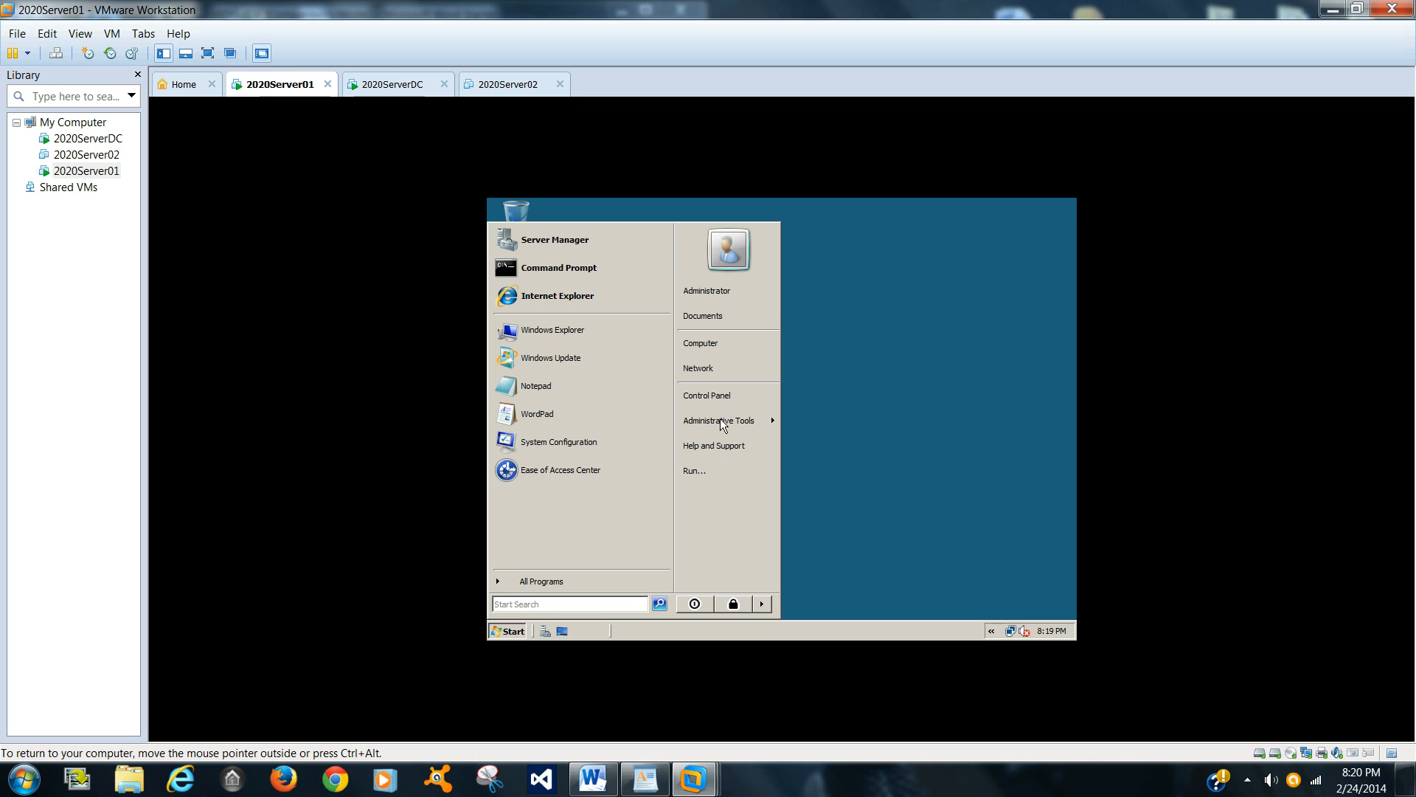
{"action": "mouse_move", "coordinate": [748, 422]}
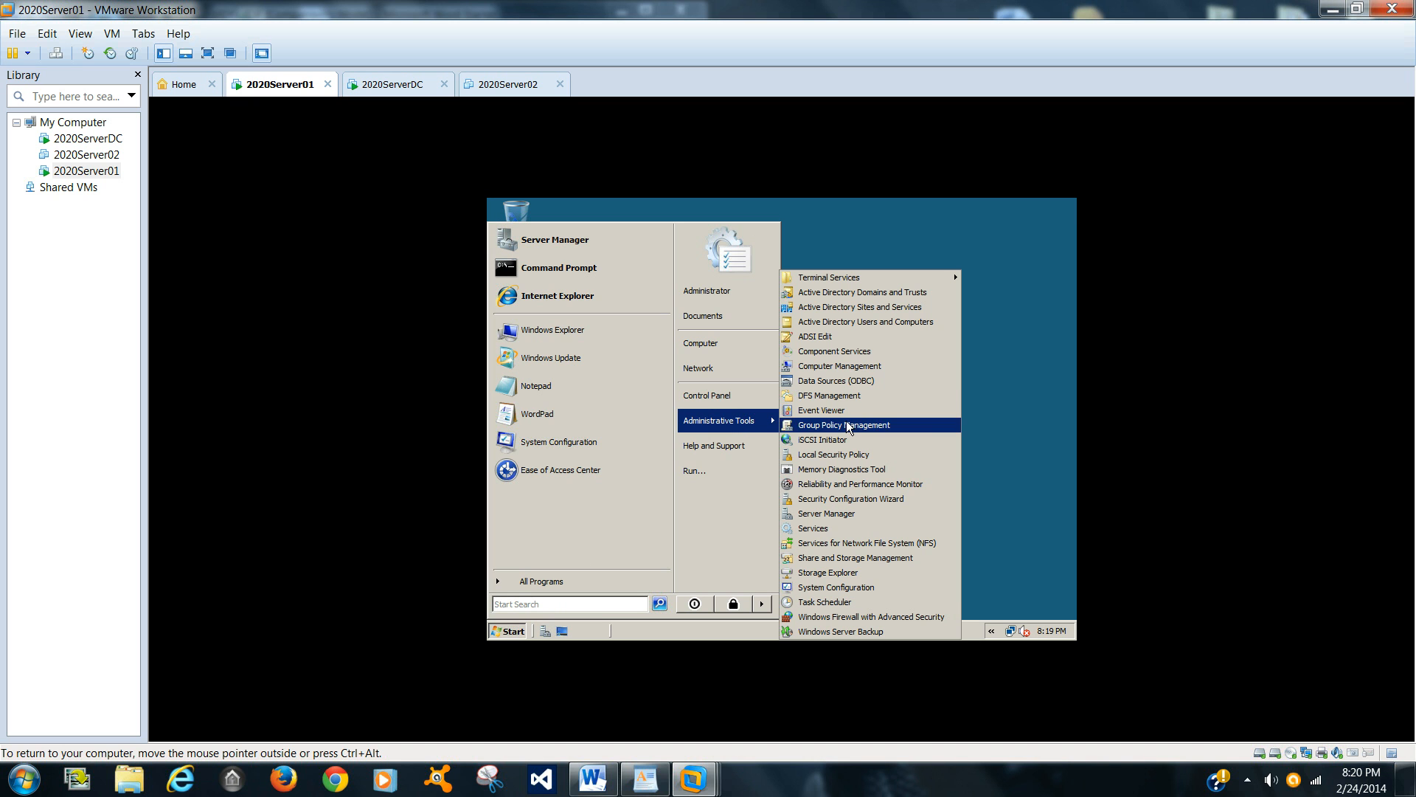
{"action": "left_click", "coordinate": [847, 396]}
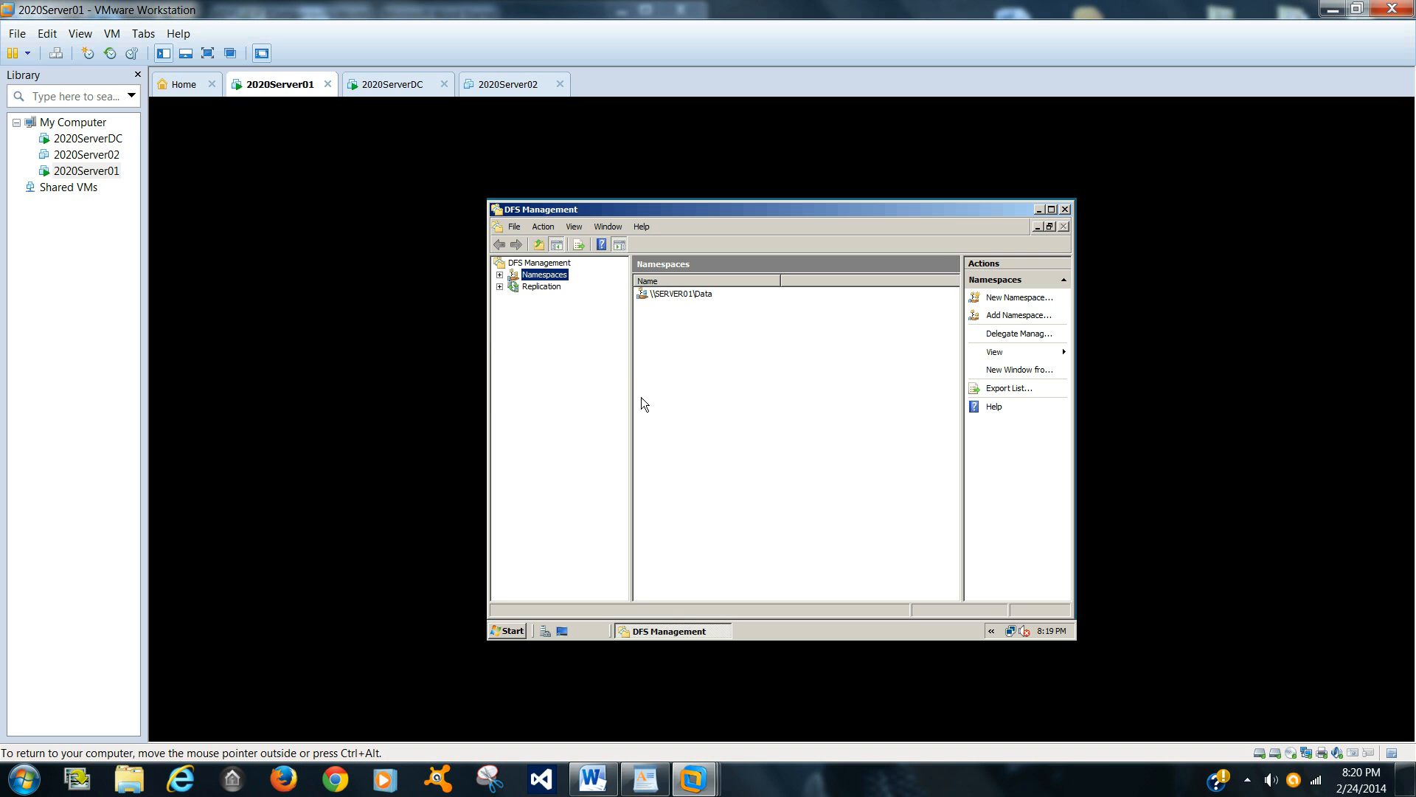
Step: Start the New Namespace wizard with Server01 as the namespace server
{"action": "left_click", "coordinate": [699, 295]}
{"action": "left_click", "coordinate": [698, 316]}
{"action": "left_click", "coordinate": [1020, 299]}
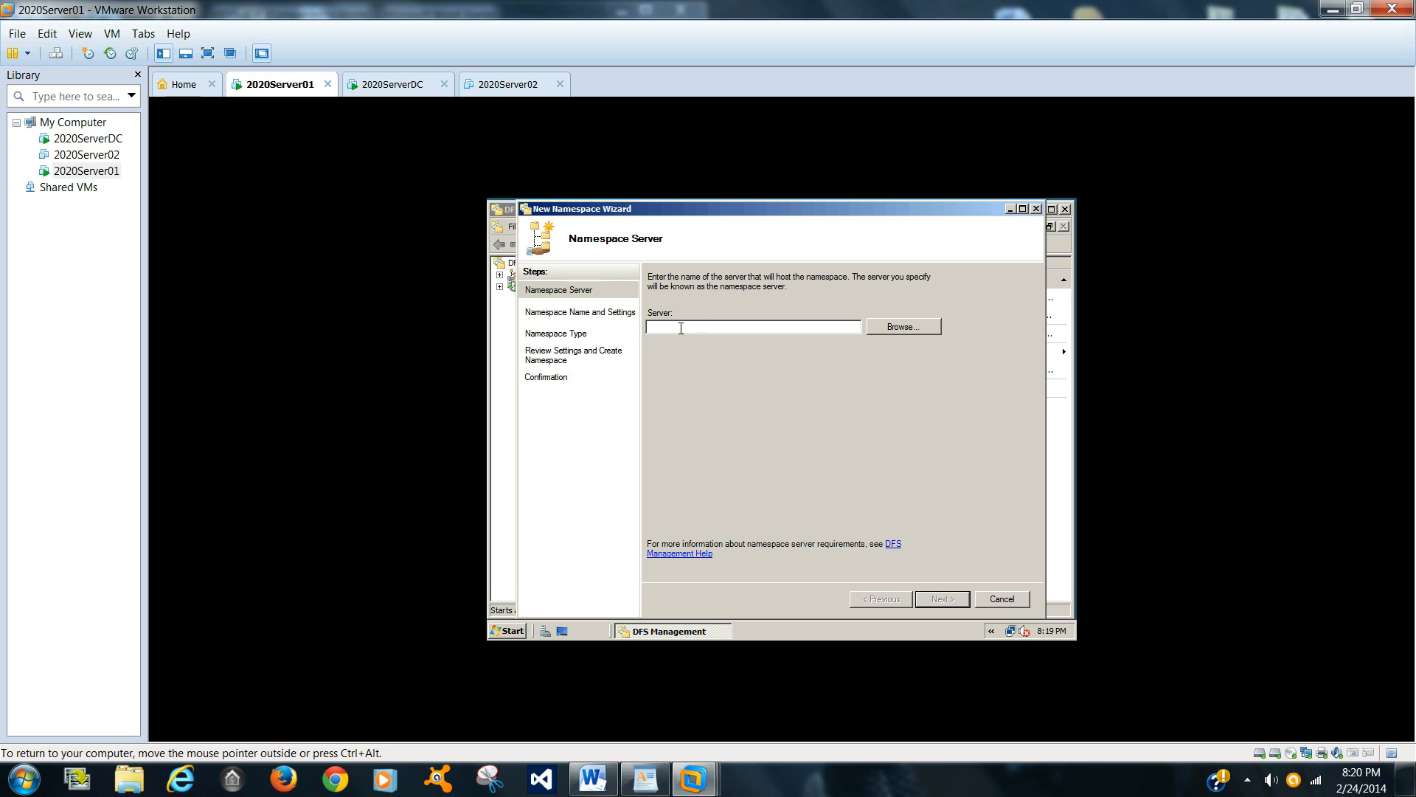
{"action": "type", "text": "Server01"}
{"action": "left_click", "coordinate": [950, 602]}
Step: Name the namespace Docs01 and give administrators full access and other users read and write permissions
{"action": "type", "text": "Docs01"}
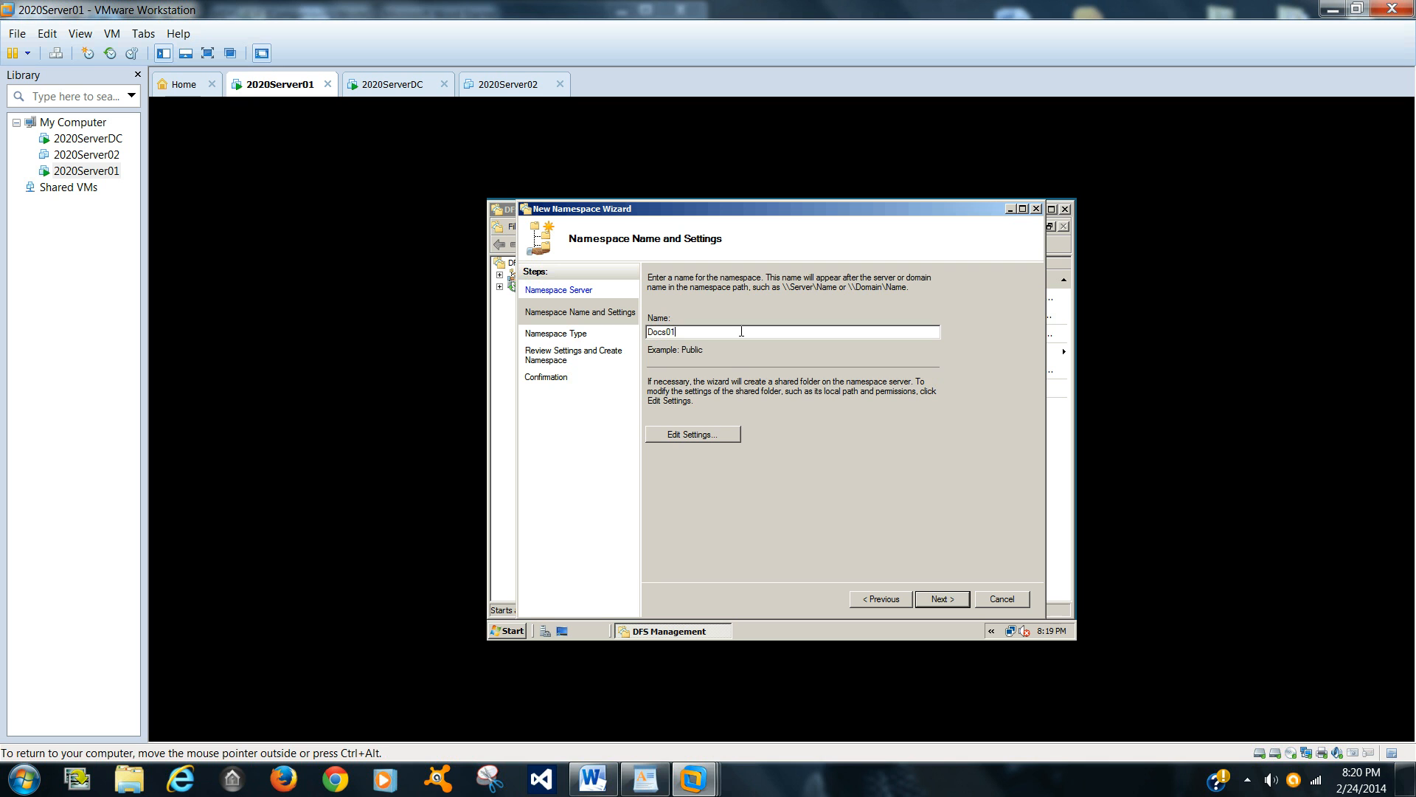
{"action": "left_click", "coordinate": [722, 435]}
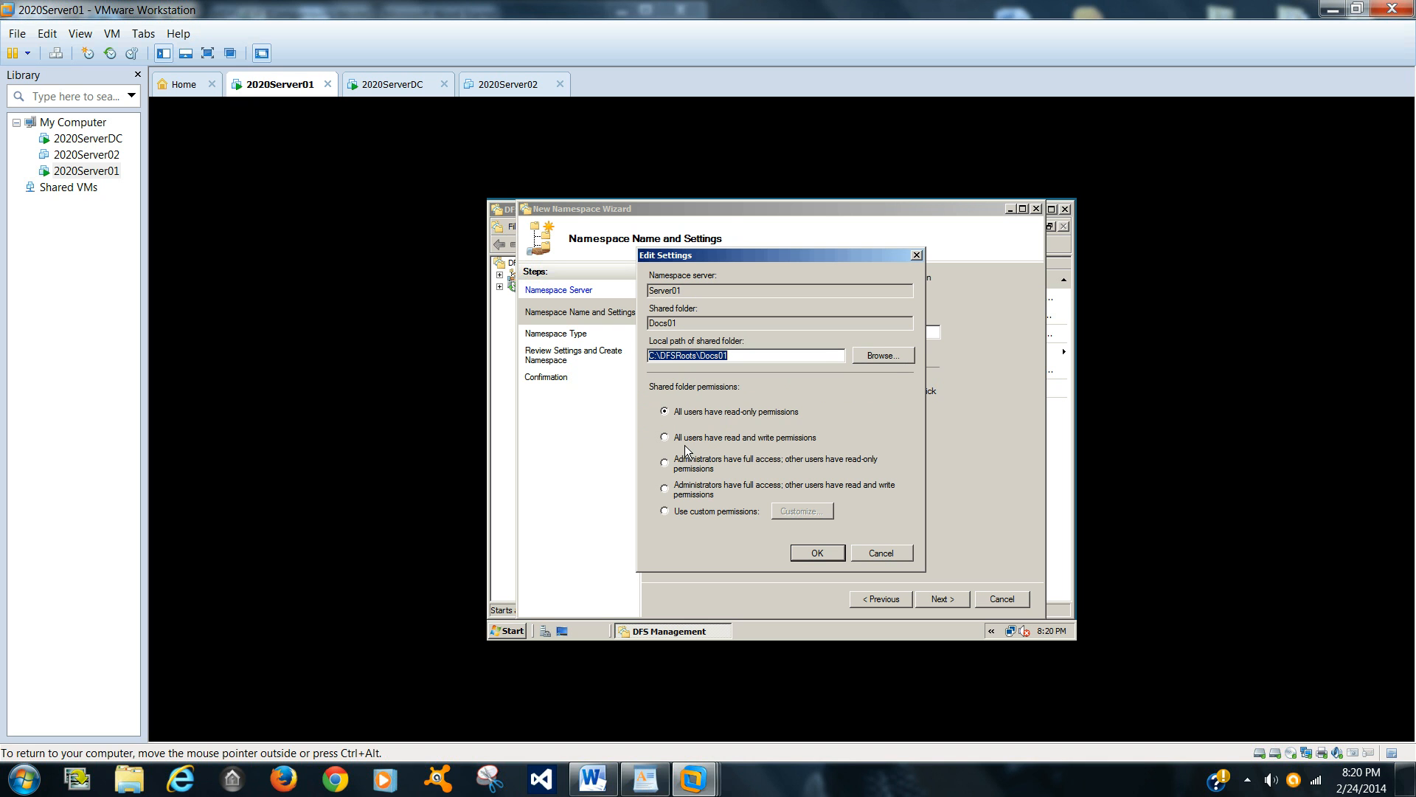
{"action": "left_click", "coordinate": [724, 490]}
{"action": "left_click", "coordinate": [816, 553]}
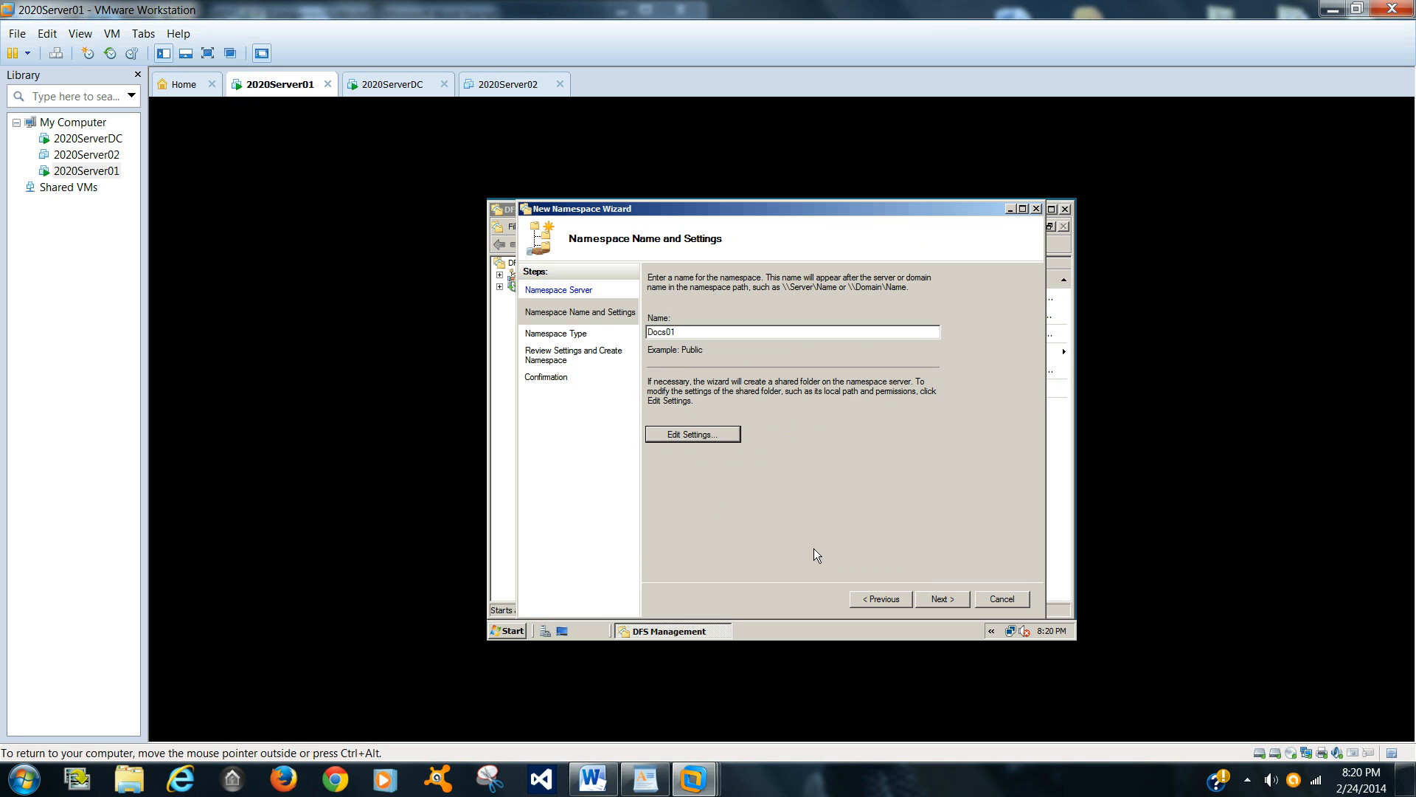
{"action": "left_click", "coordinate": [938, 603]}
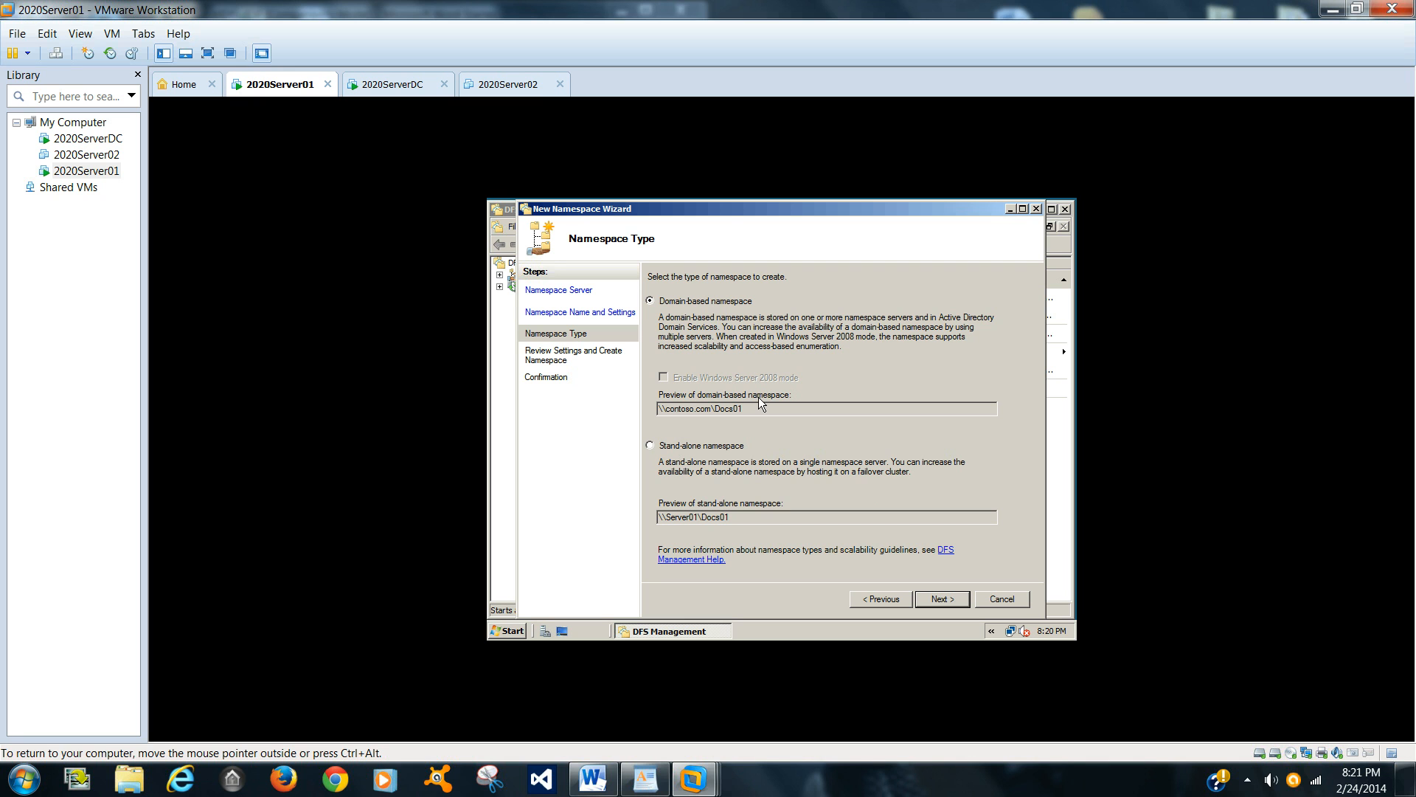
Step: Keep the domain-based namespace type, create the namespace and close the wizard
{"action": "left_click", "coordinate": [926, 600]}
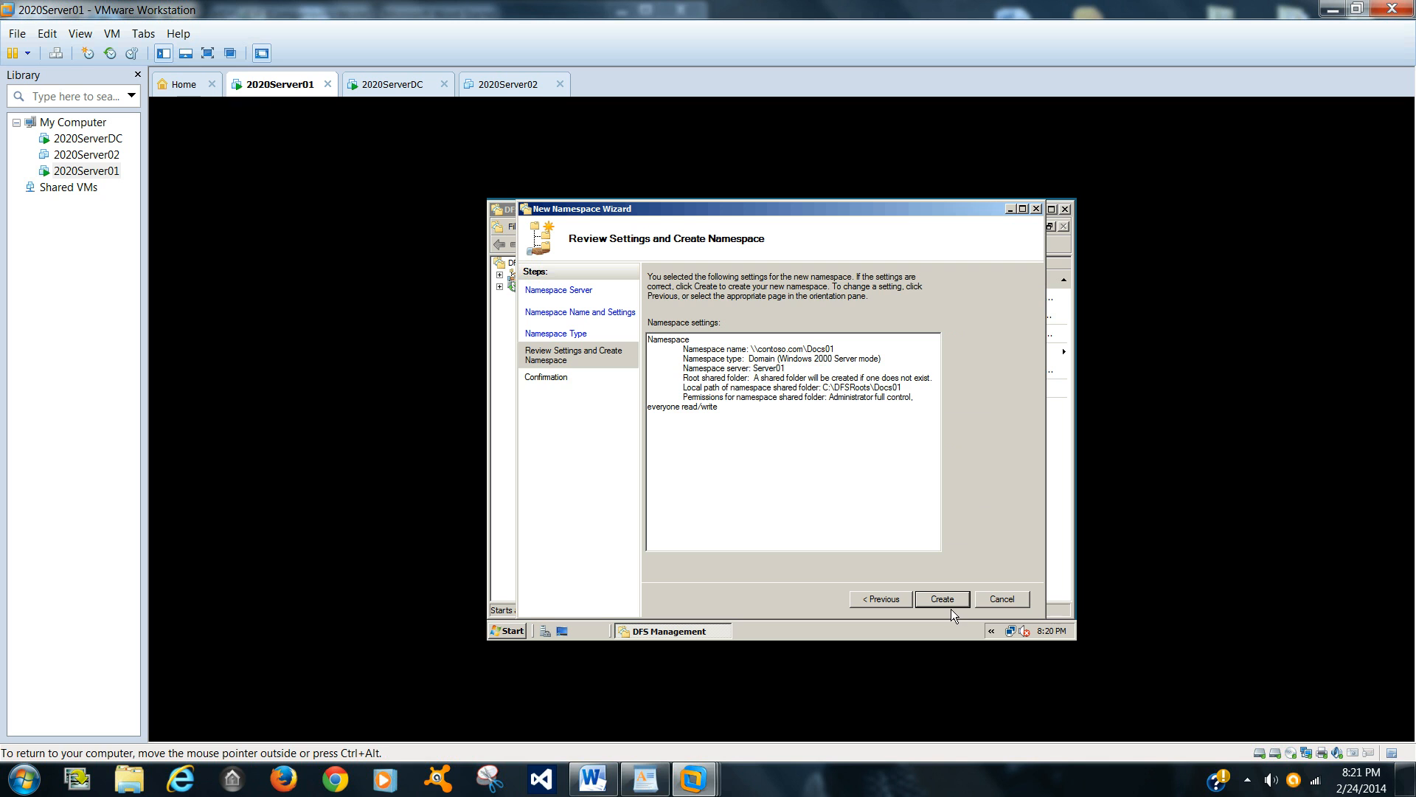
{"action": "left_click", "coordinate": [944, 600]}
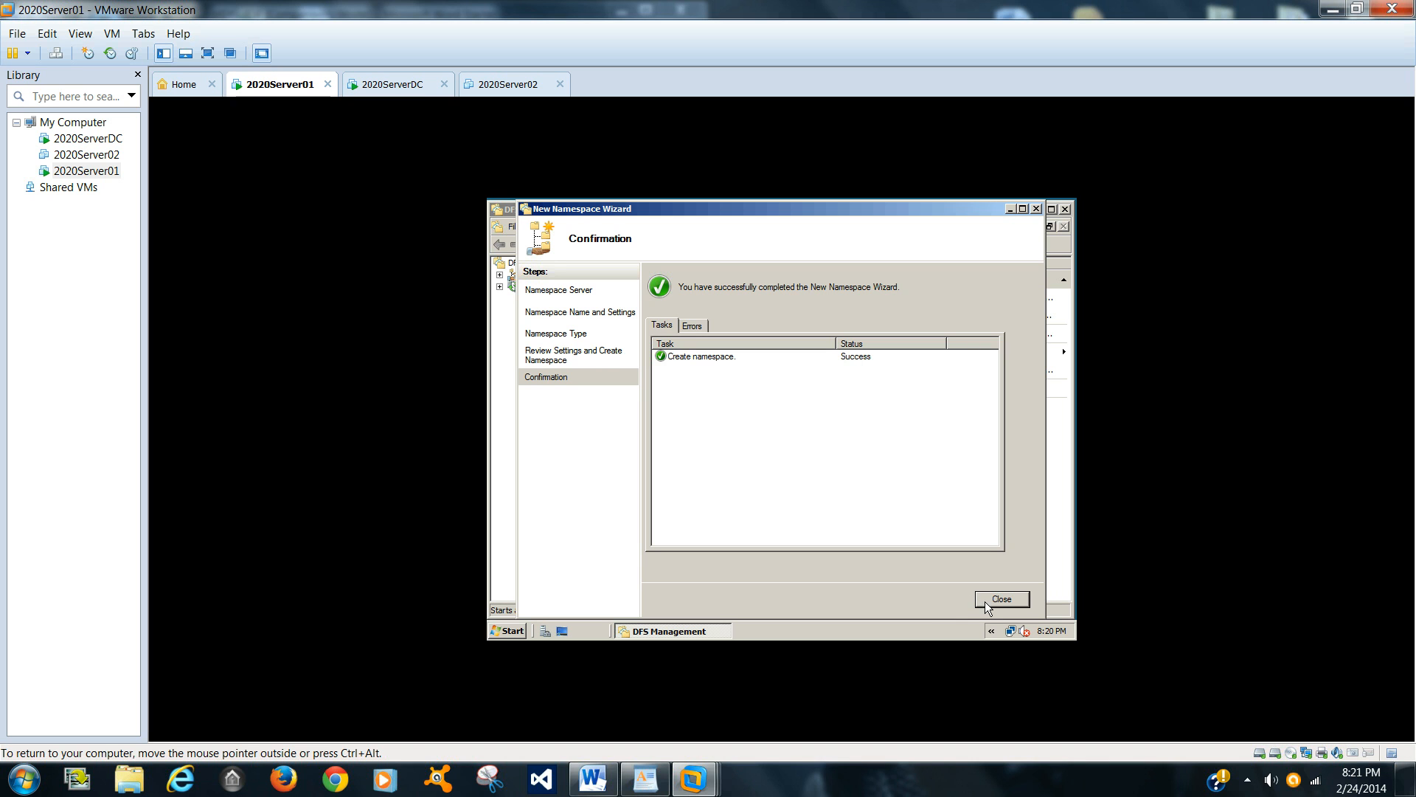
{"action": "left_click", "coordinate": [1002, 600]}
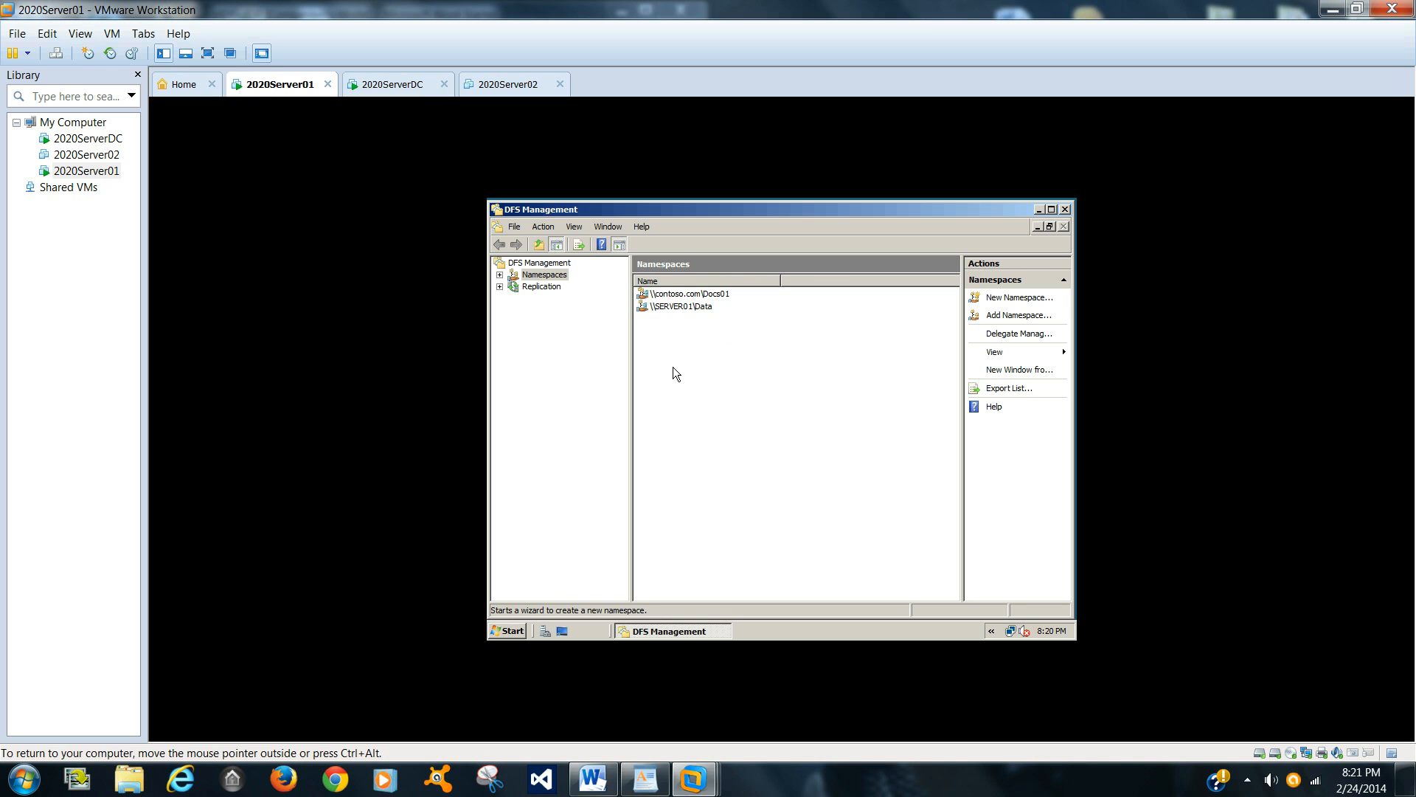
Step: Start a new folder in the contoso.com Docs01 namespace and add \\SERVER01\Data01 as its folder target
{"action": "left_click", "coordinate": [692, 295]}
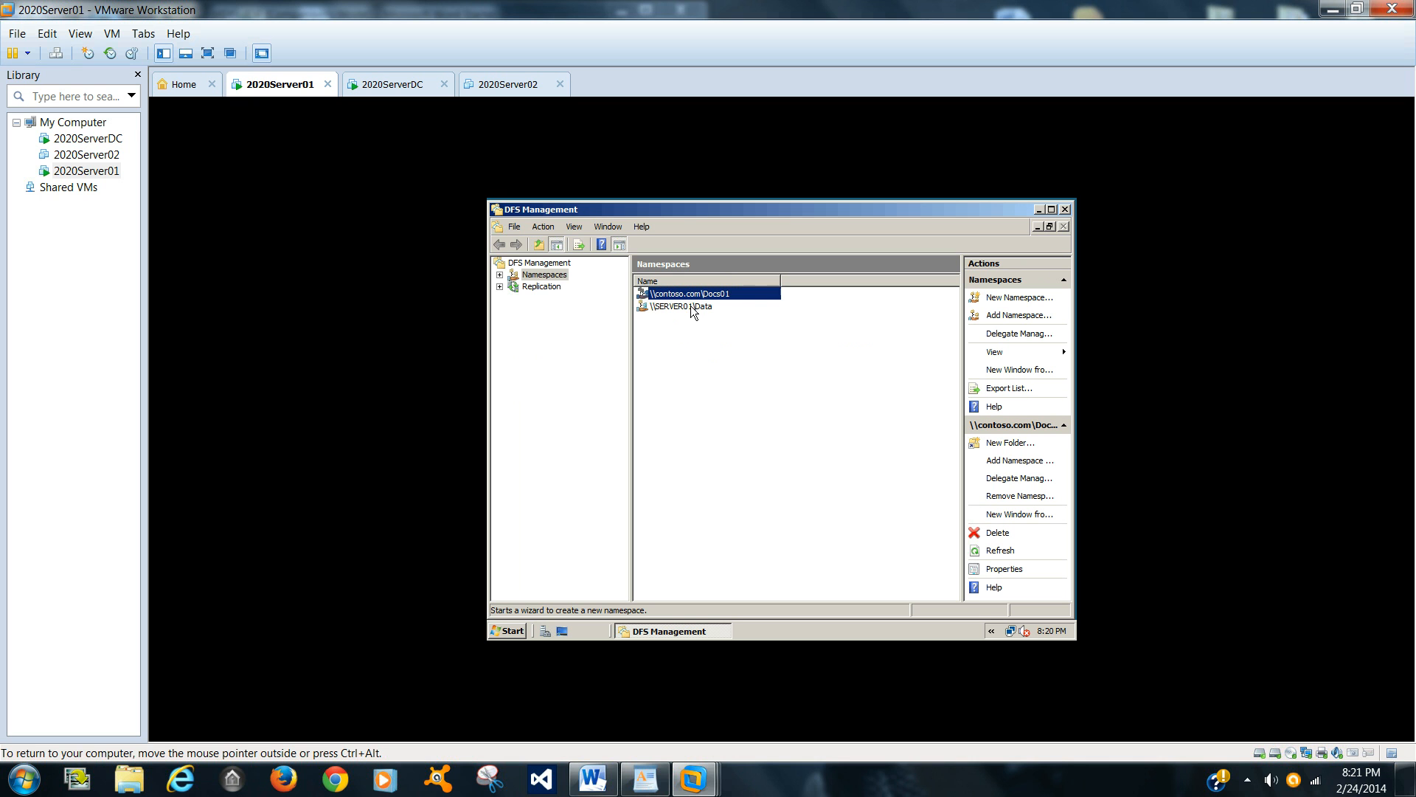
{"action": "left_click", "coordinate": [1010, 442]}
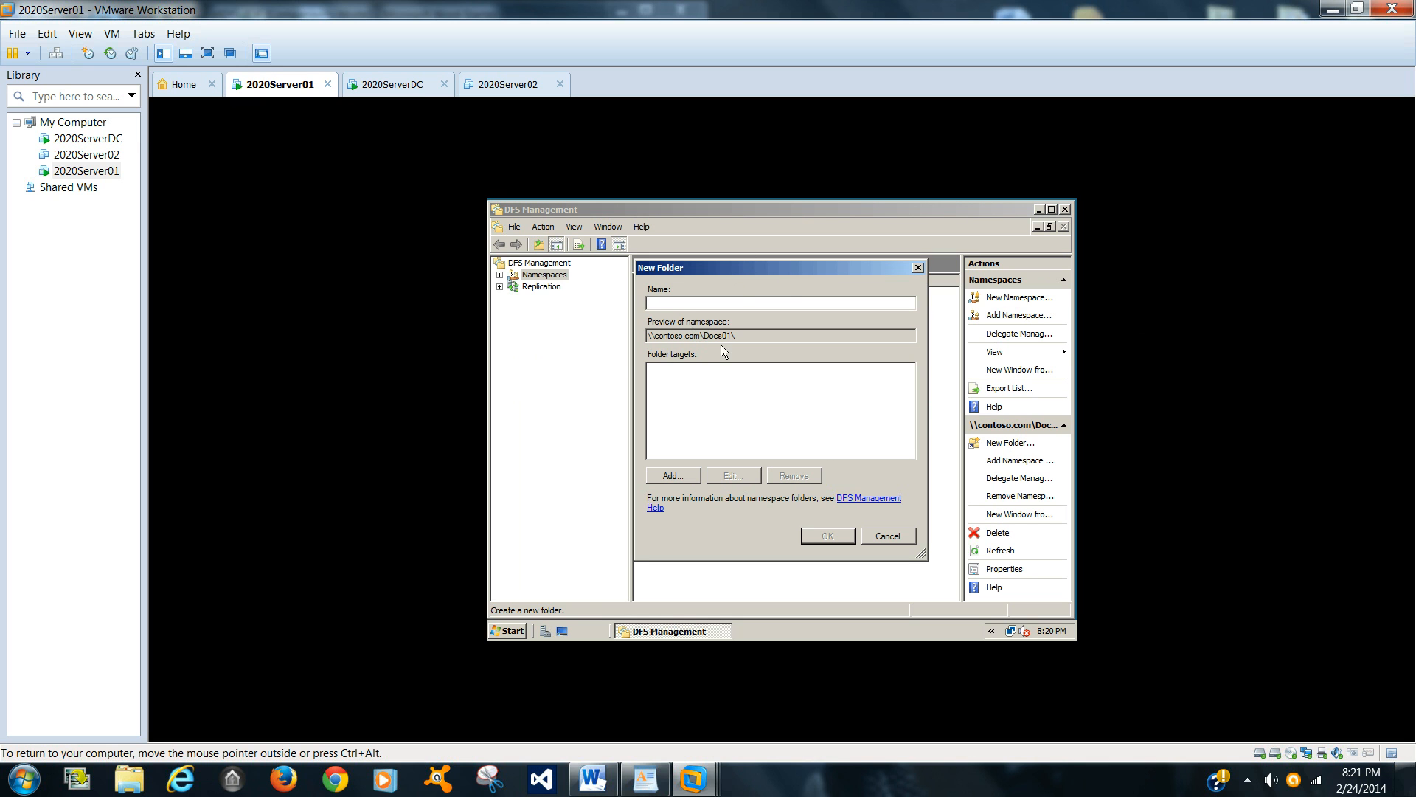
{"action": "left_click", "coordinate": [667, 476]}
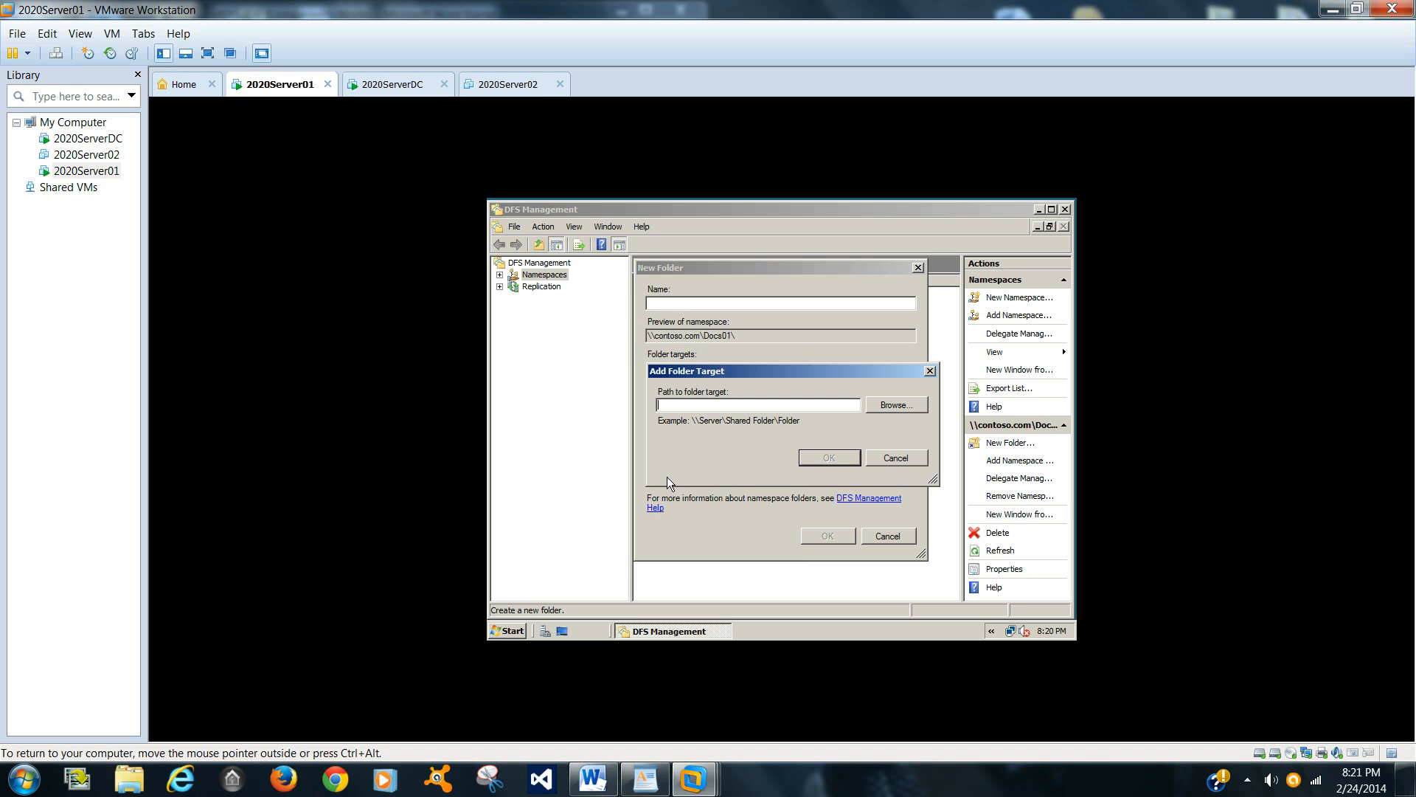
{"action": "left_click", "coordinate": [892, 405]}
{"action": "left_click", "coordinate": [710, 395]}
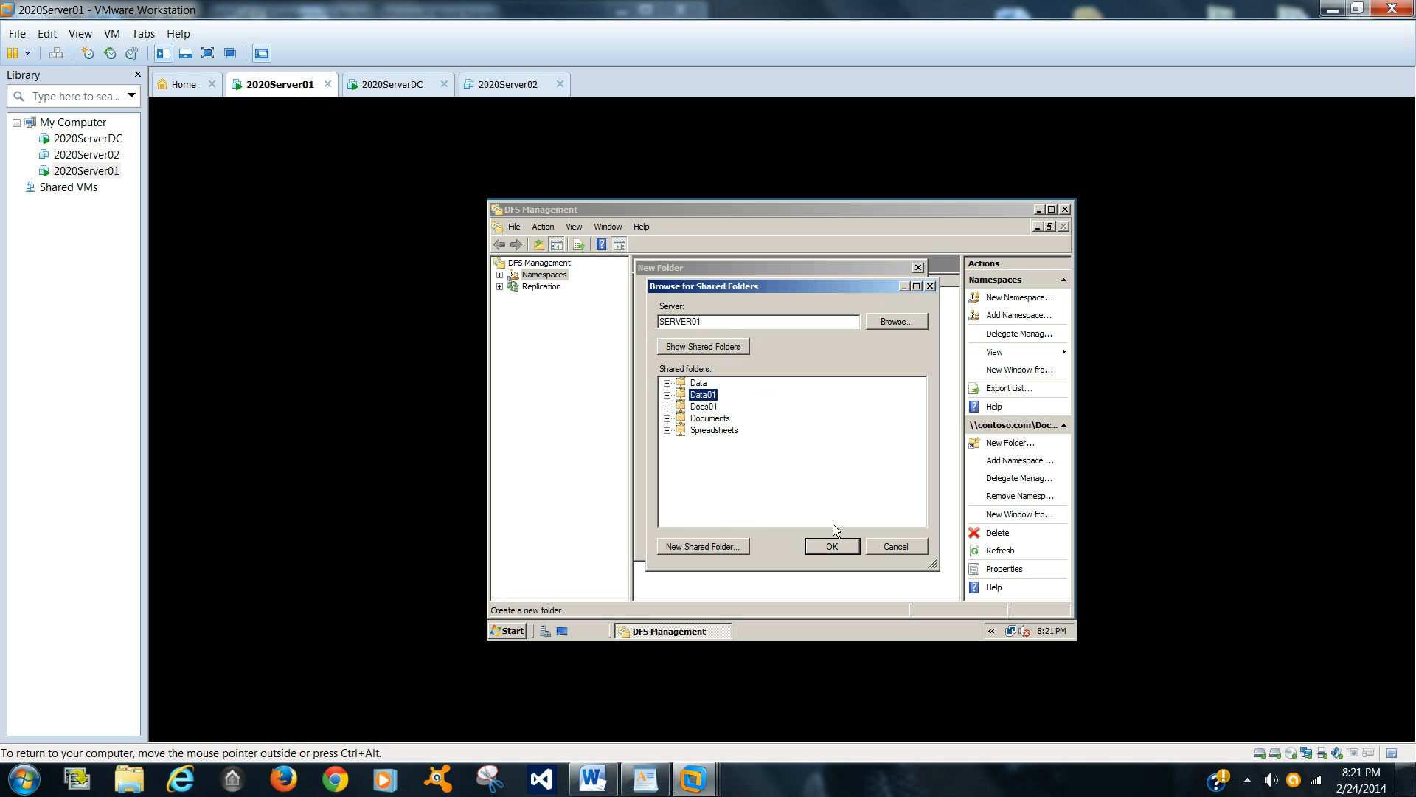
{"action": "left_click", "coordinate": [833, 547]}
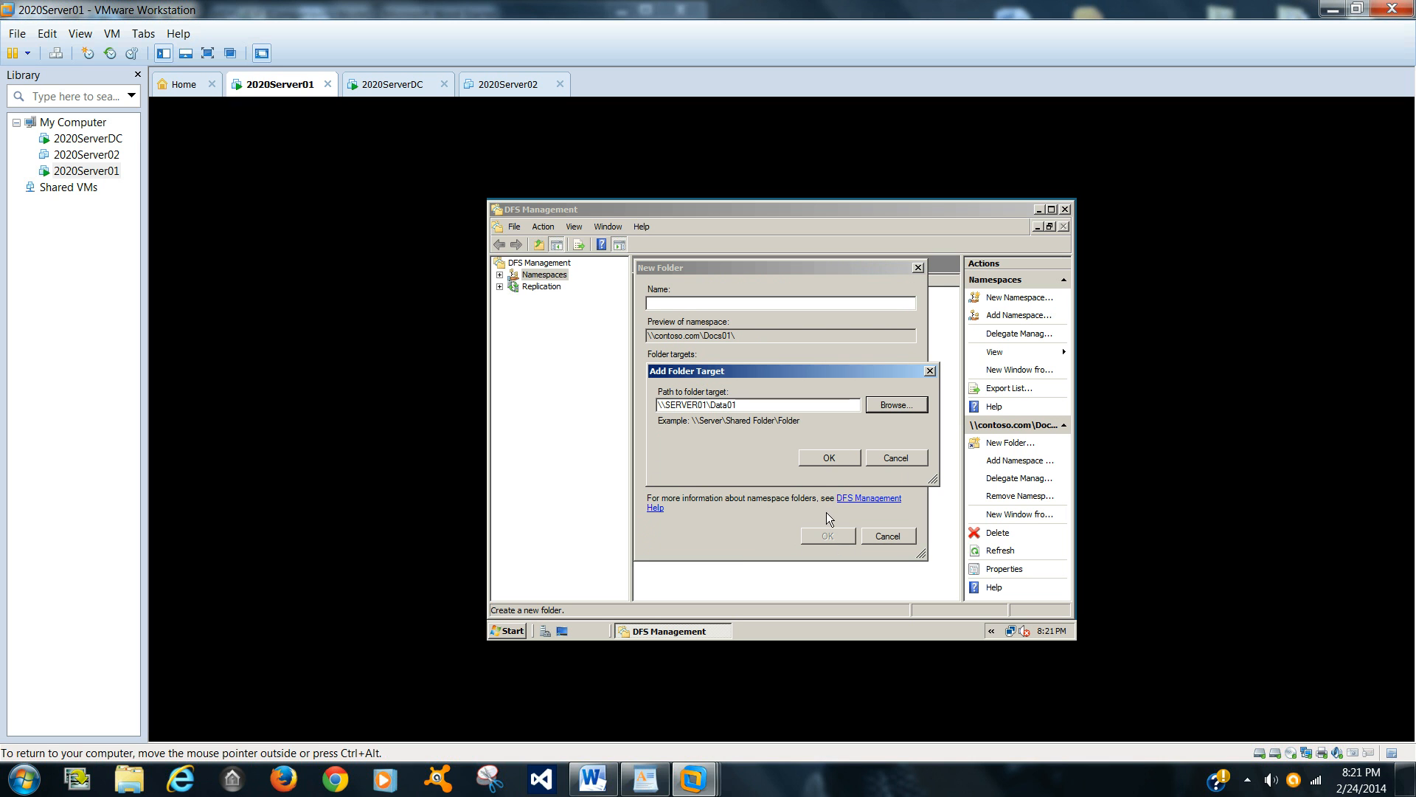
{"action": "left_click", "coordinate": [829, 458]}
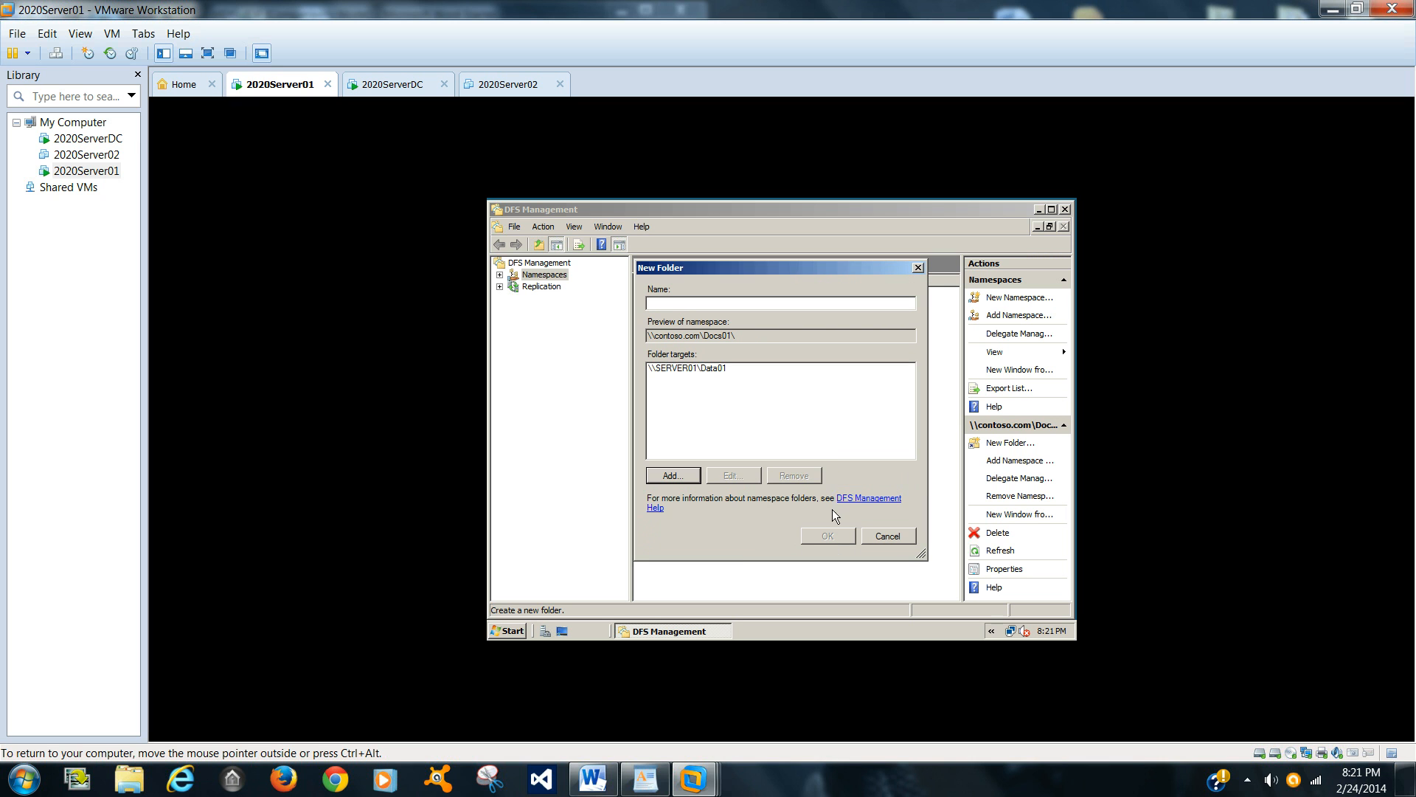
Step: Name the new namespace folder Docs and confirm it
{"action": "left_click", "coordinate": [767, 380]}
{"action": "left_click", "coordinate": [743, 367]}
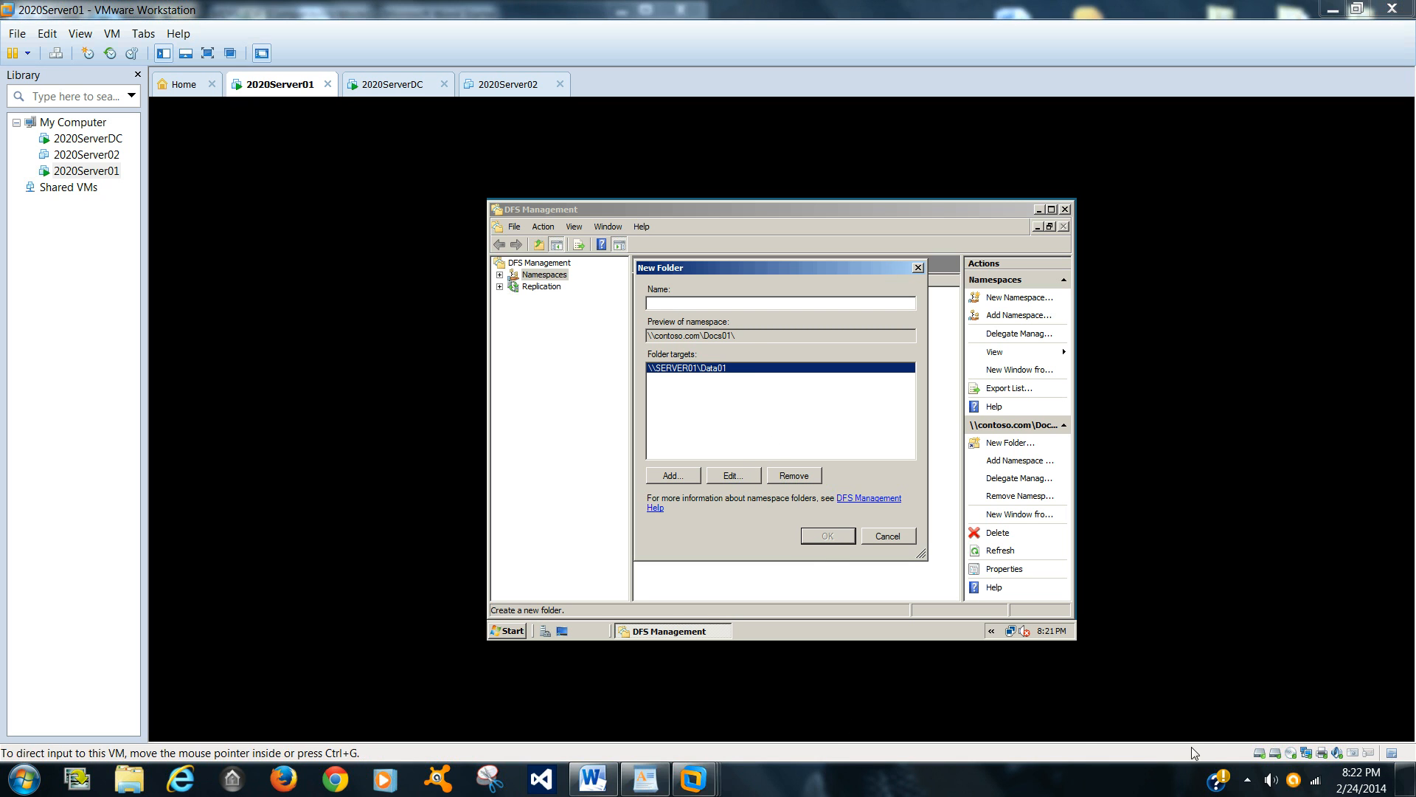
{"action": "left_click", "coordinate": [695, 300]}
{"action": "type", "text": "Docs"}
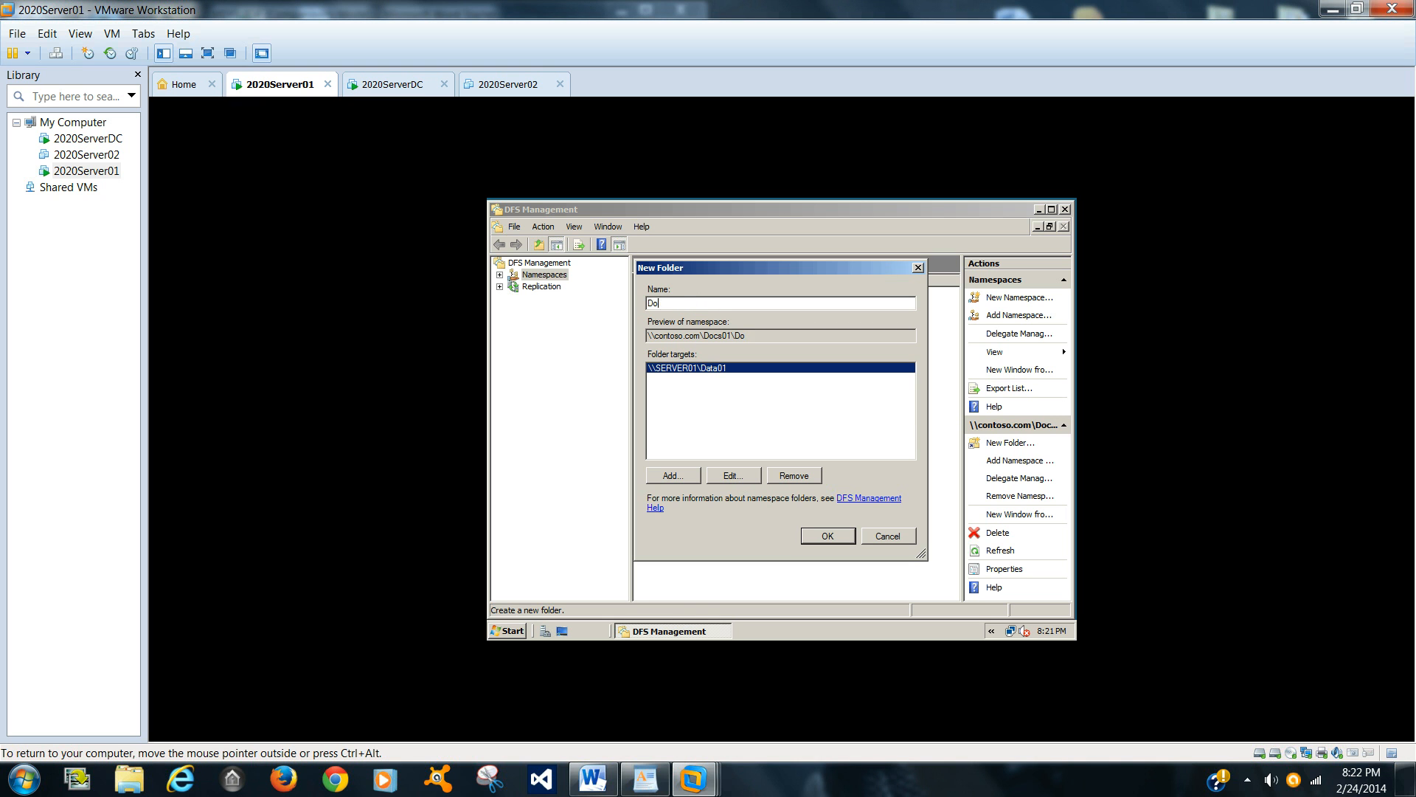
{"action": "left_click", "coordinate": [835, 540]}
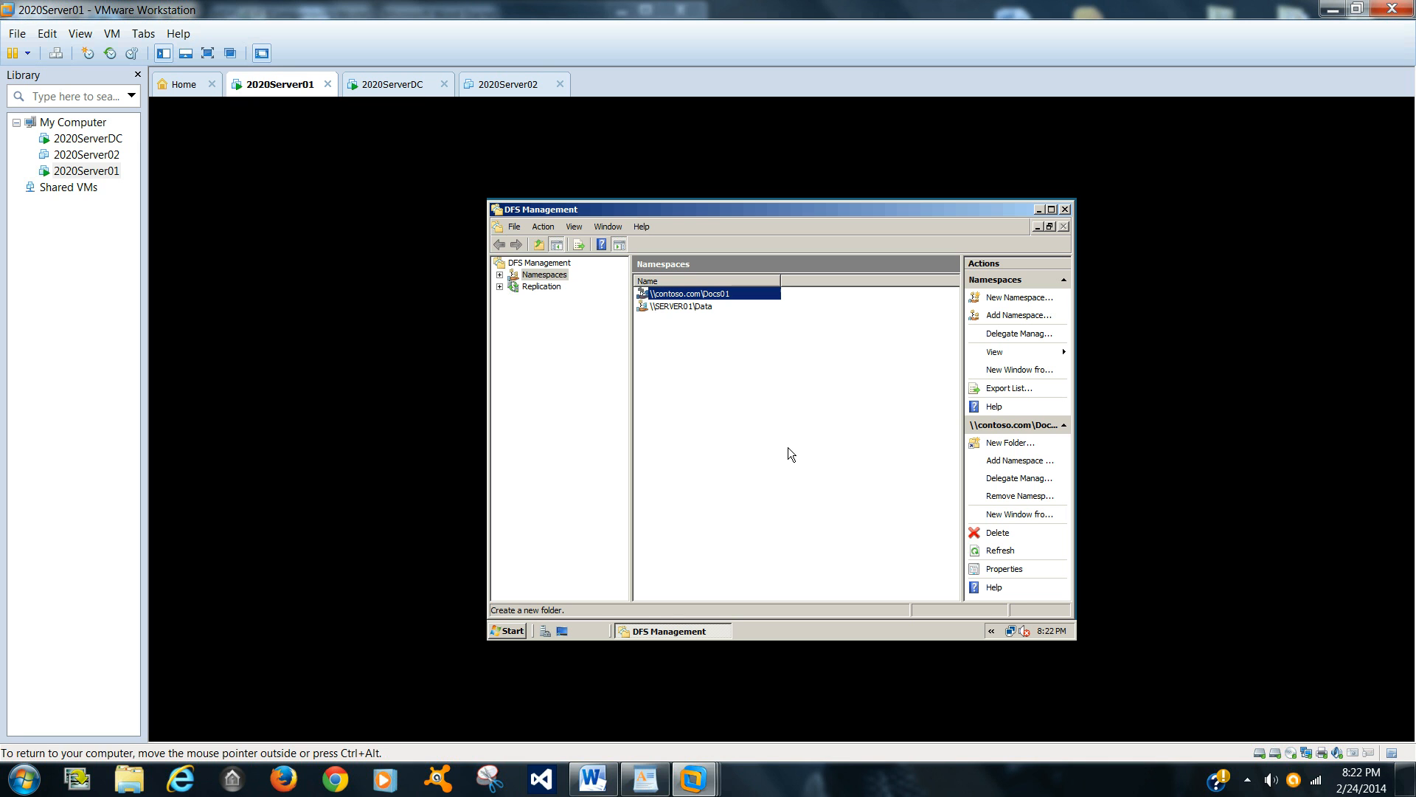
Step: Reopen DFS Management and select the contoso.com Docs01 namespace
{"action": "key", "text": "ctrl+alt"}
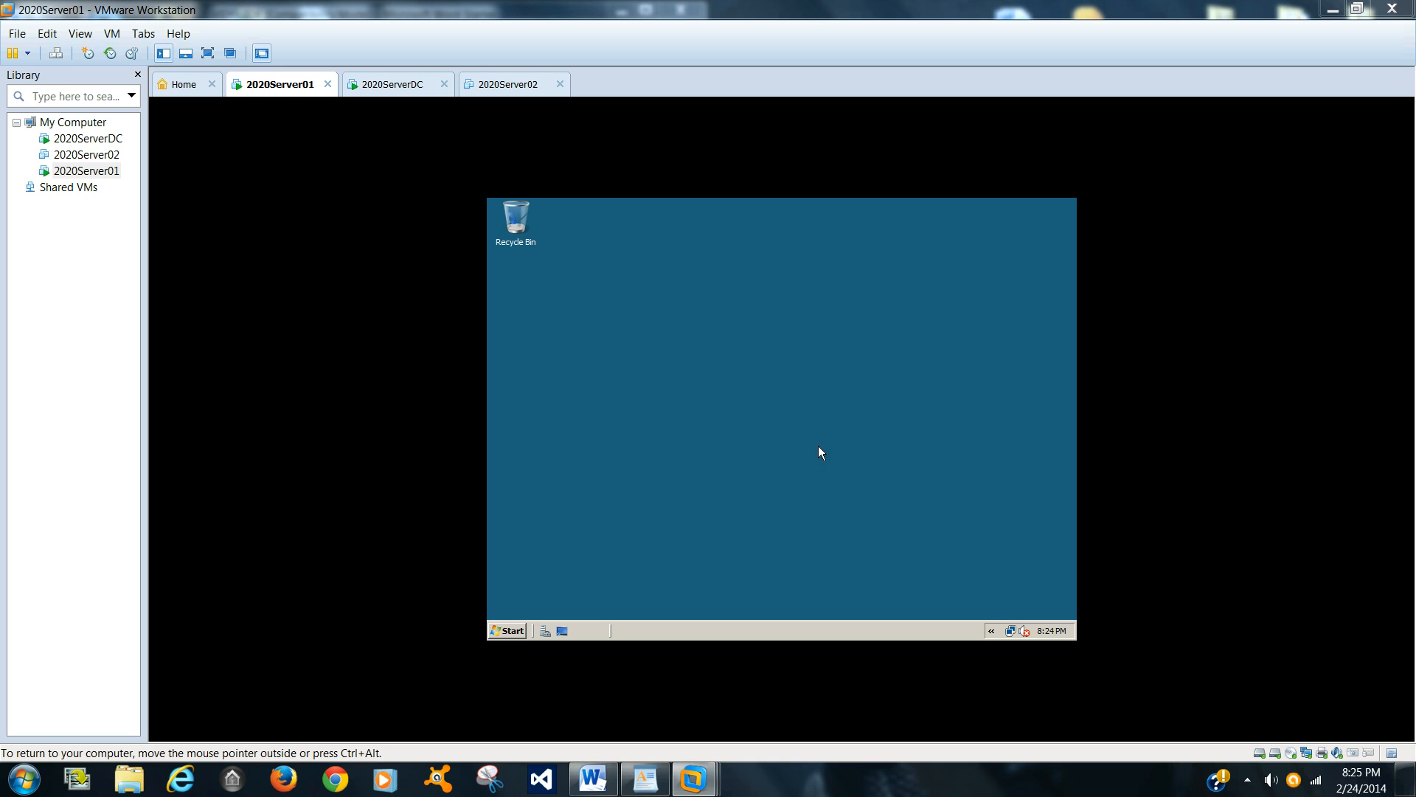
{"action": "left_click", "coordinate": [512, 630]}
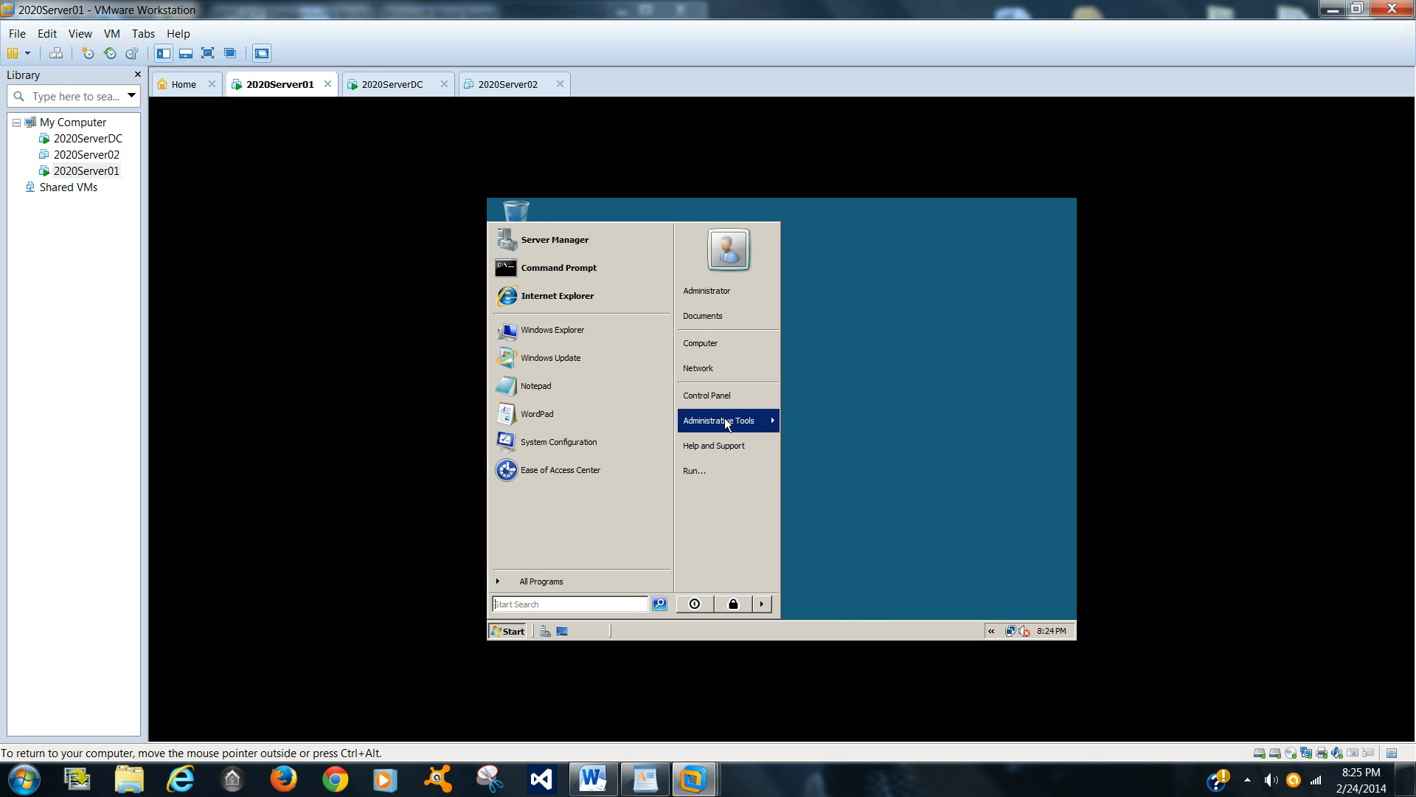
{"action": "mouse_move", "coordinate": [725, 419]}
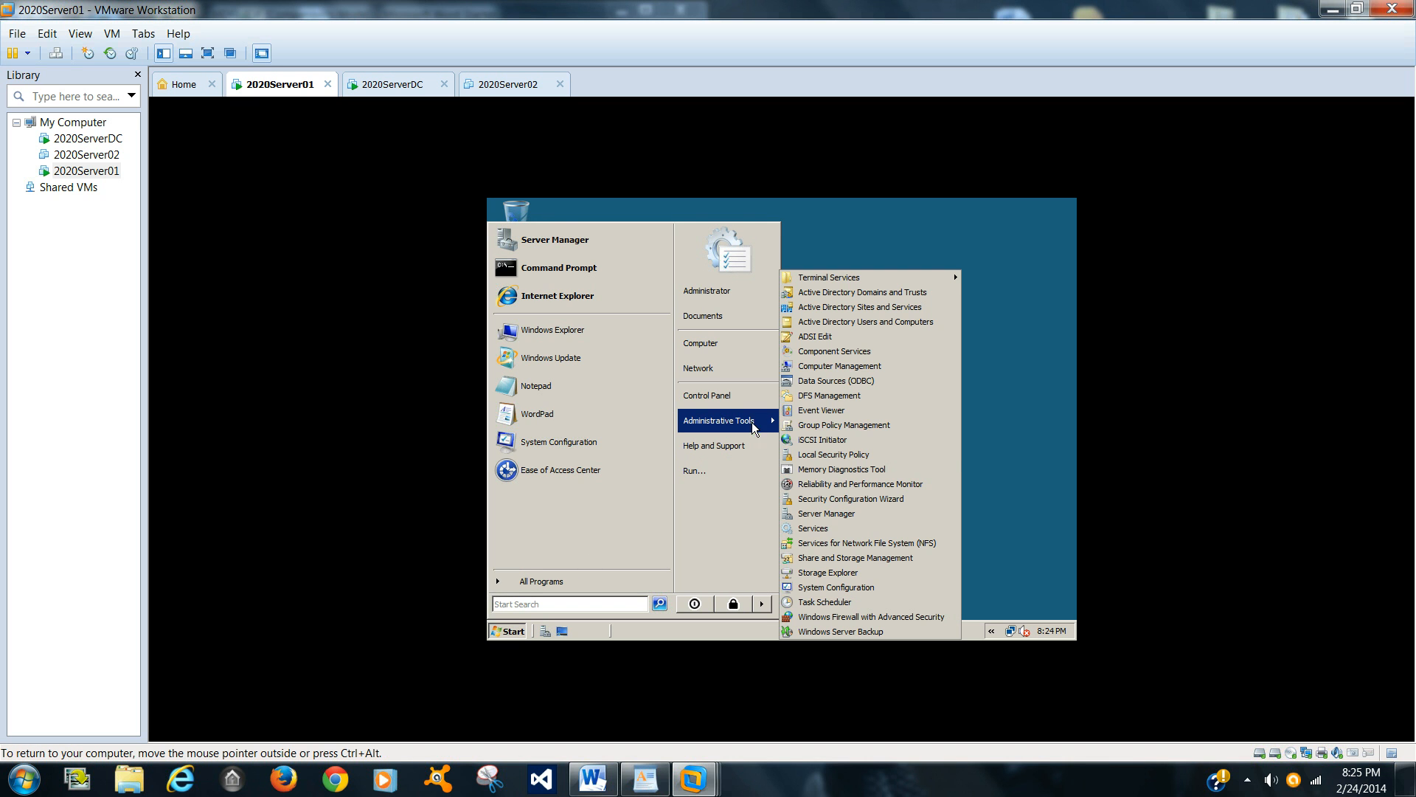
{"action": "left_click", "coordinate": [829, 394]}
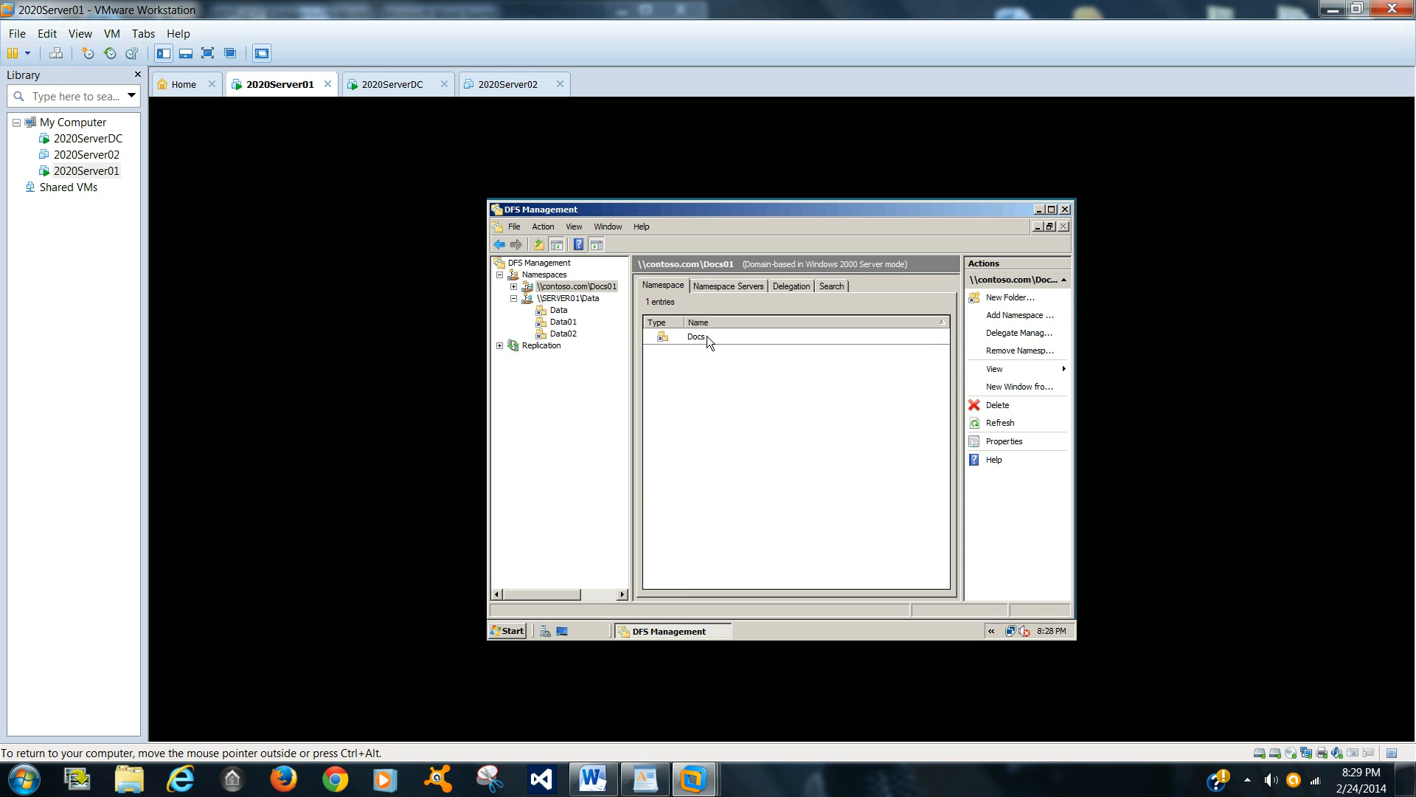
{"action": "left_click", "coordinate": [708, 342]}
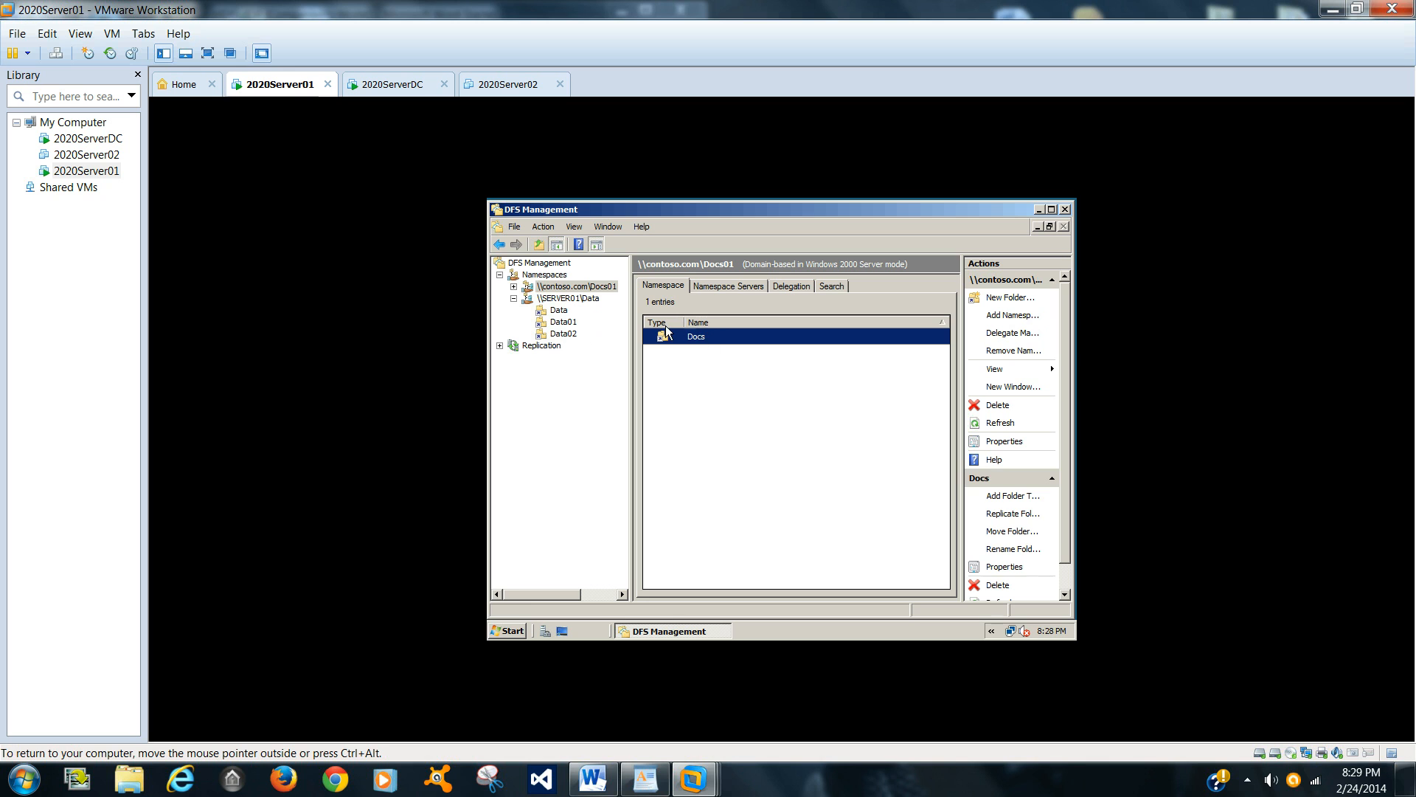
Step: Add Server01 as a namespace server with administrators full access and other users read and write permissions
{"action": "left_click", "coordinate": [1013, 316]}
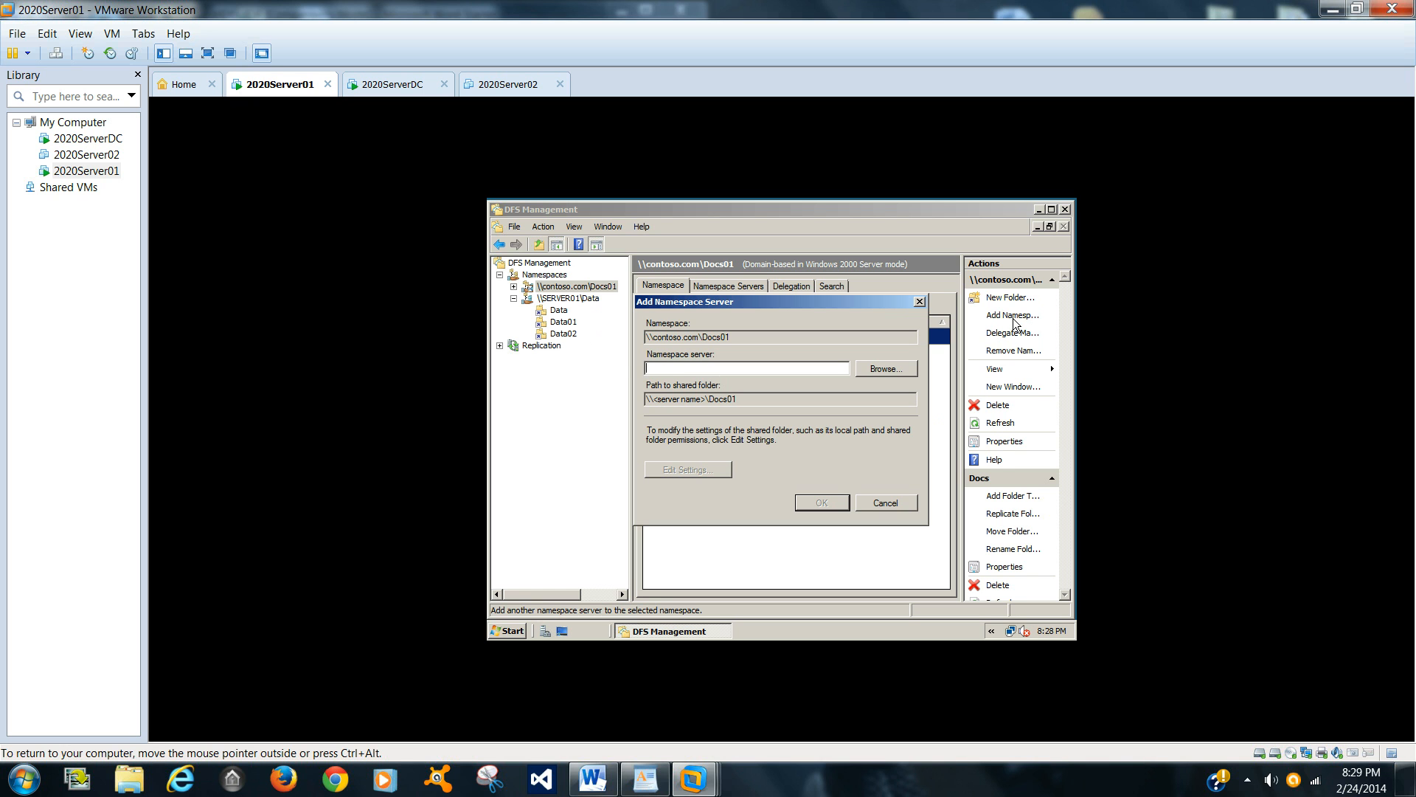
{"action": "type", "text": "Server01"}
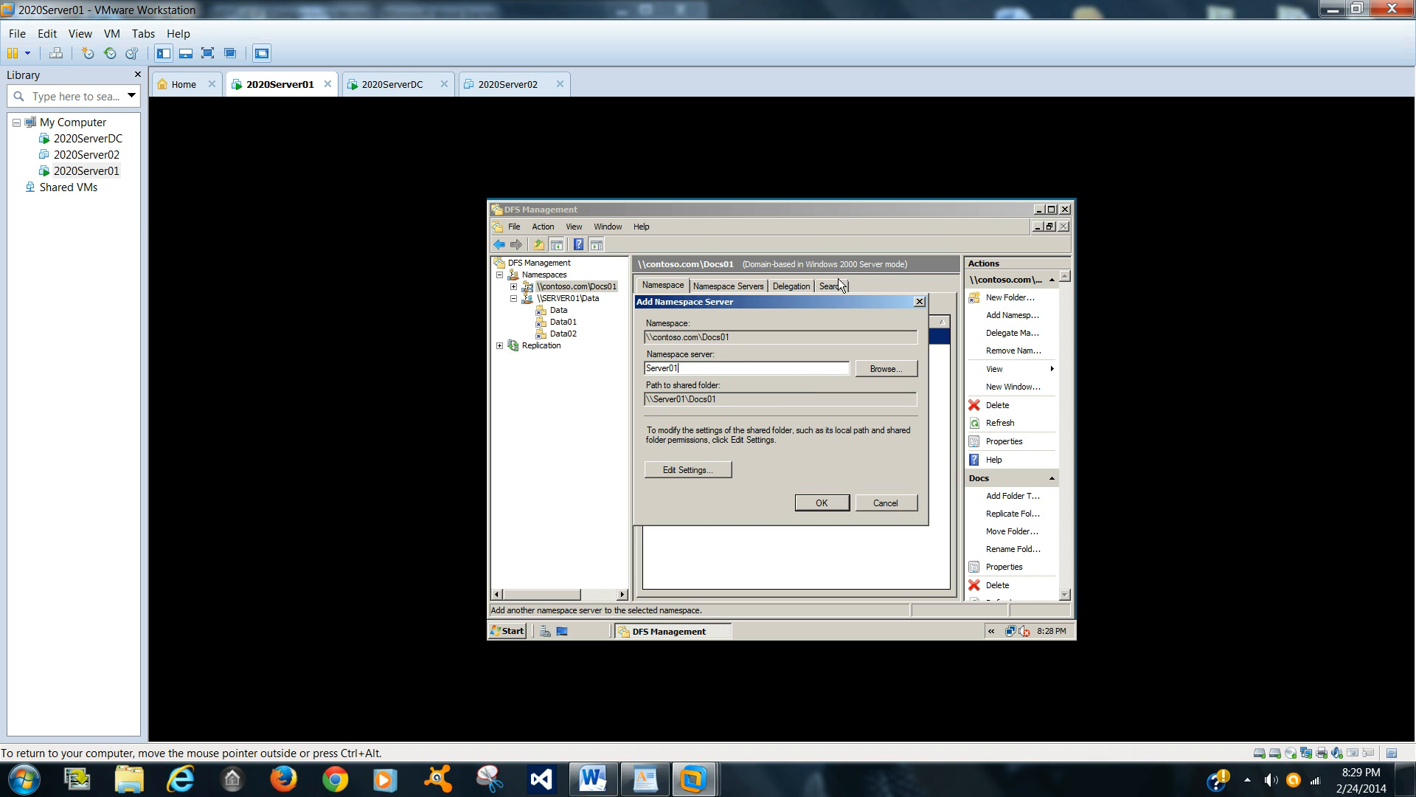
{"action": "left_click", "coordinate": [720, 472]}
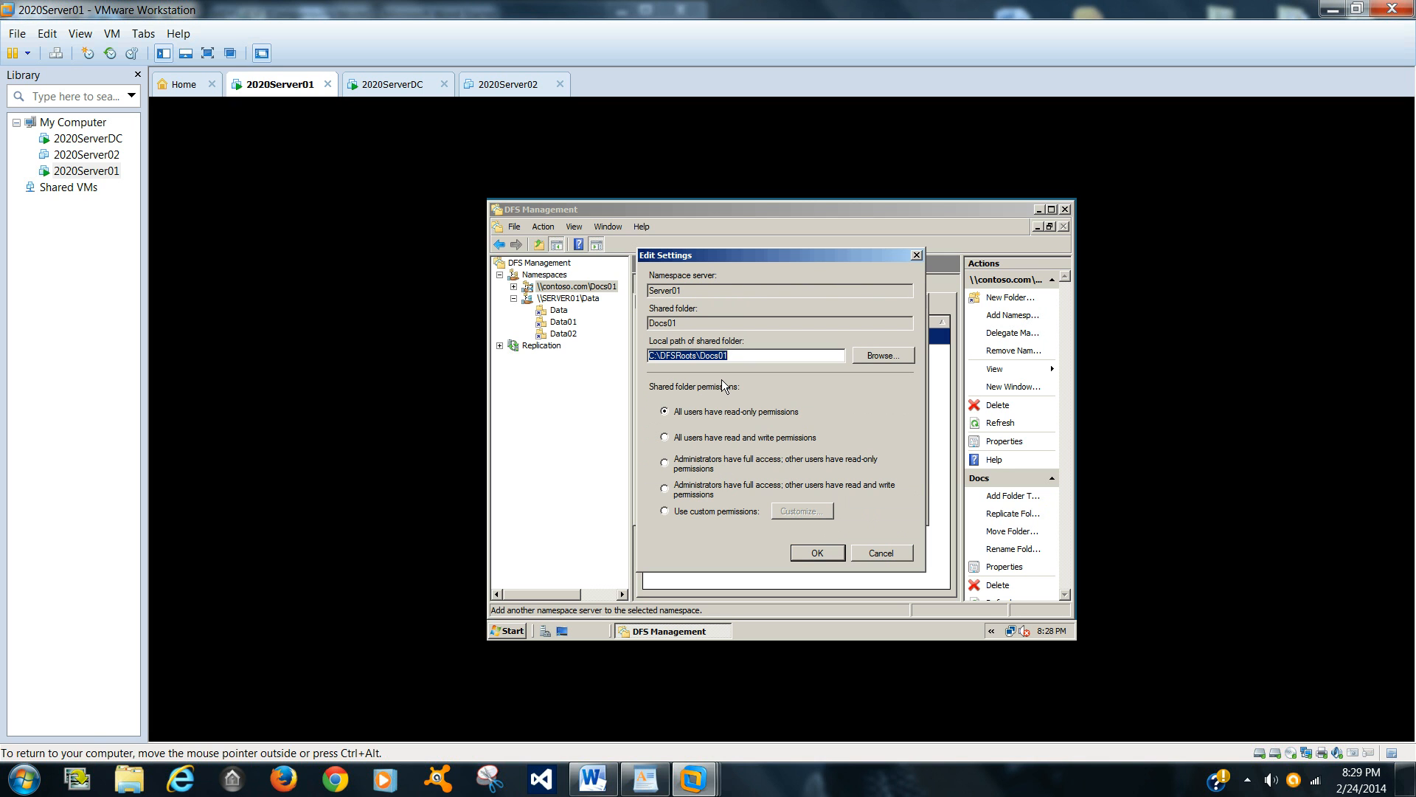
{"action": "left_click", "coordinate": [697, 490]}
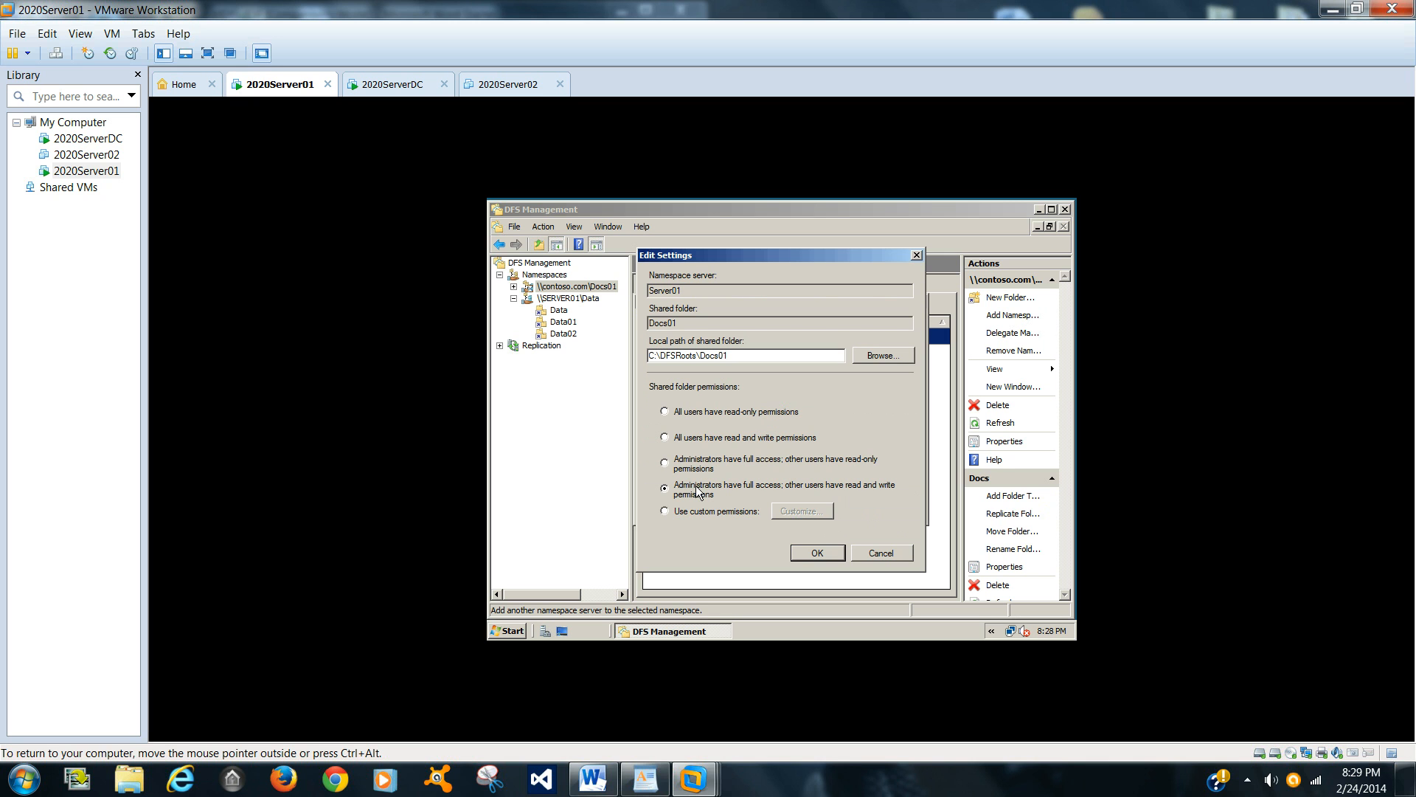
{"action": "left_click", "coordinate": [826, 547]}
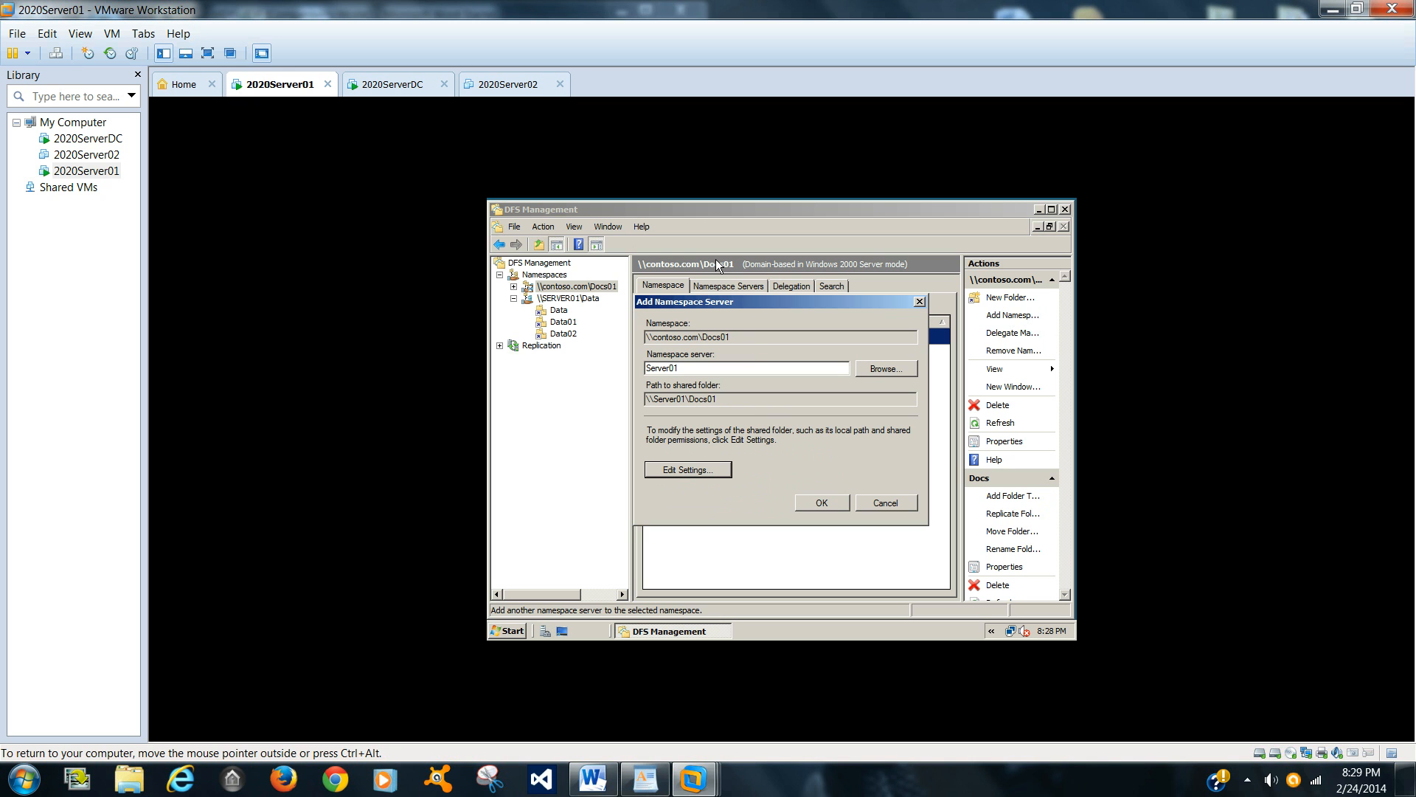
Step: Confirm adding the namespace server, retry after the progress report, and check the namespace's server list
{"action": "left_click", "coordinate": [811, 502]}
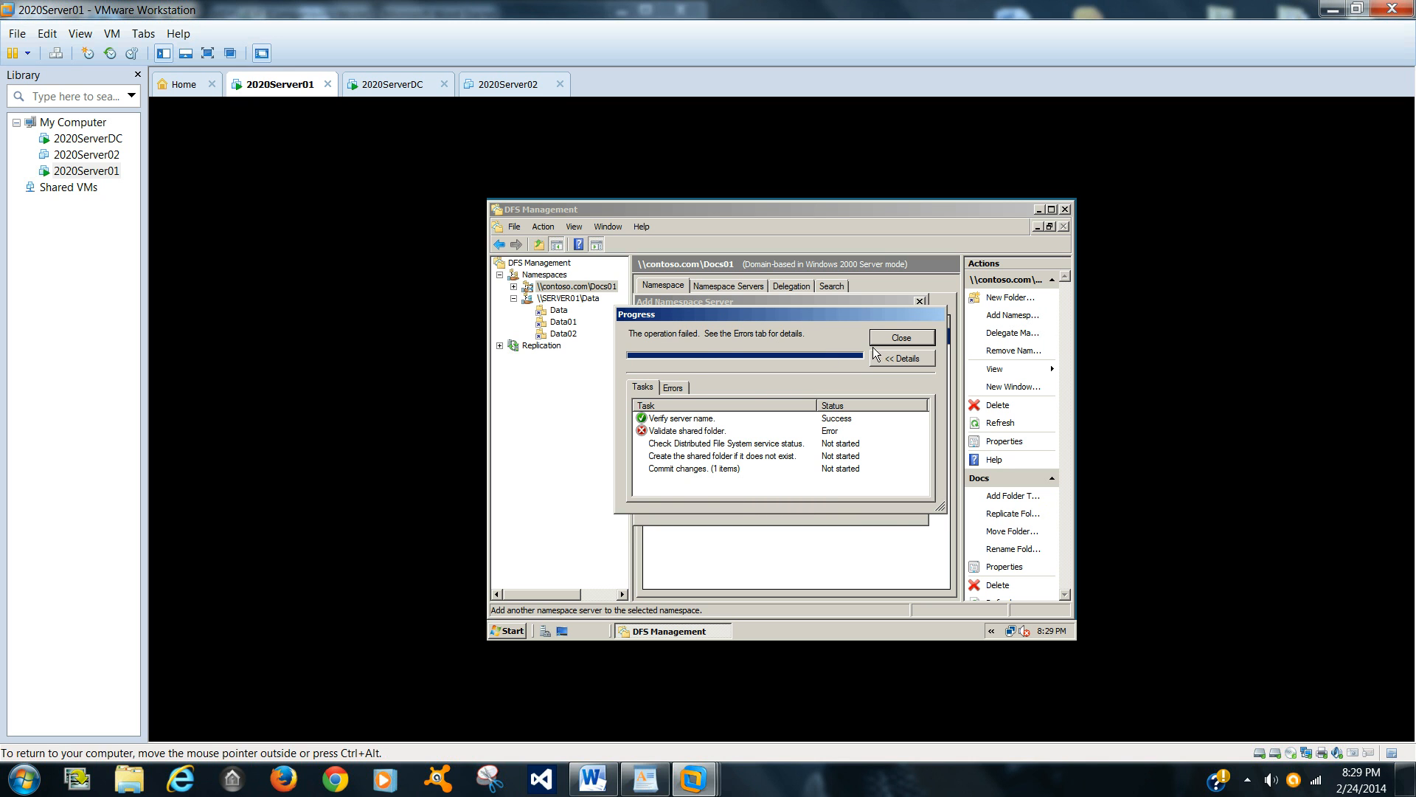
{"action": "left_click", "coordinate": [894, 339]}
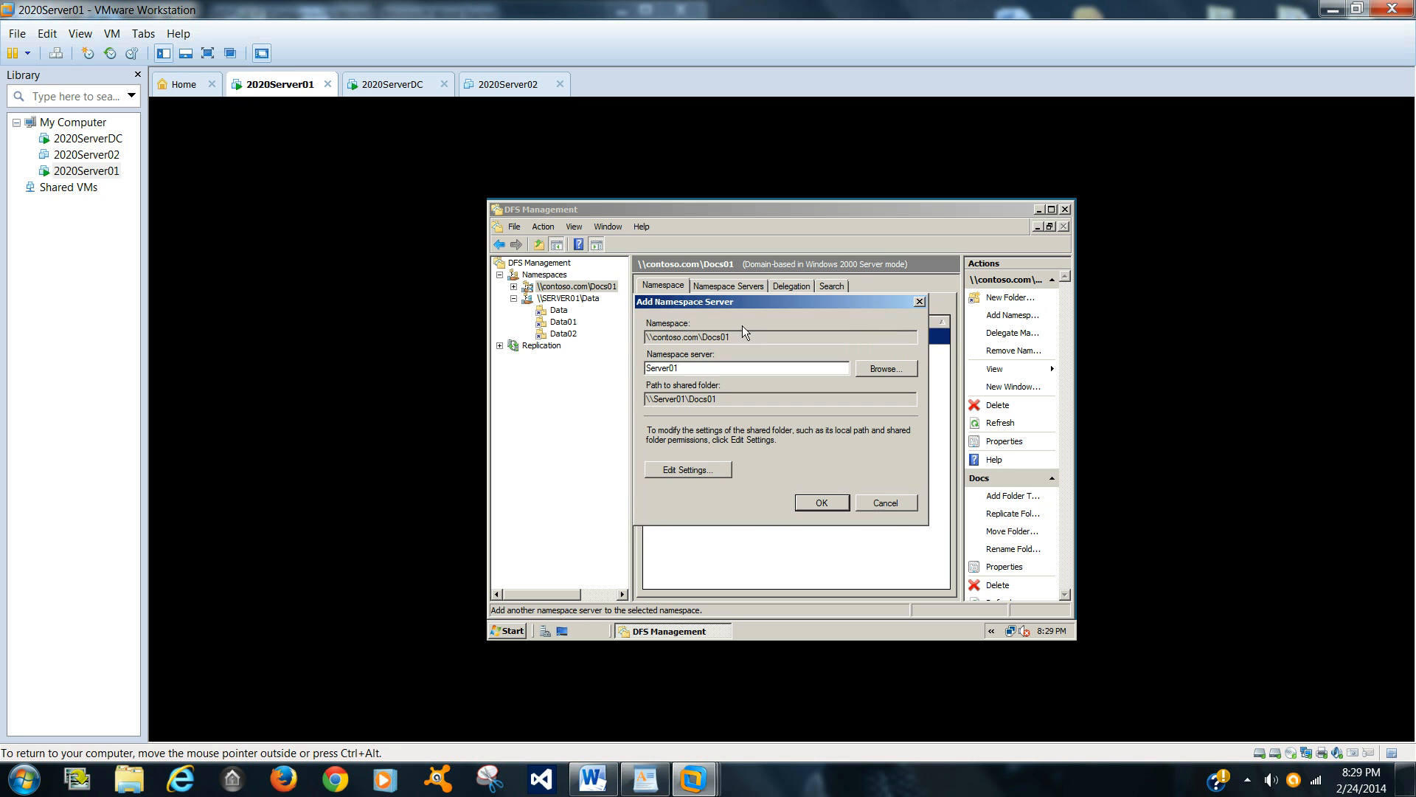
{"action": "left_click", "coordinate": [821, 502]}
{"action": "left_click", "coordinate": [738, 285]}
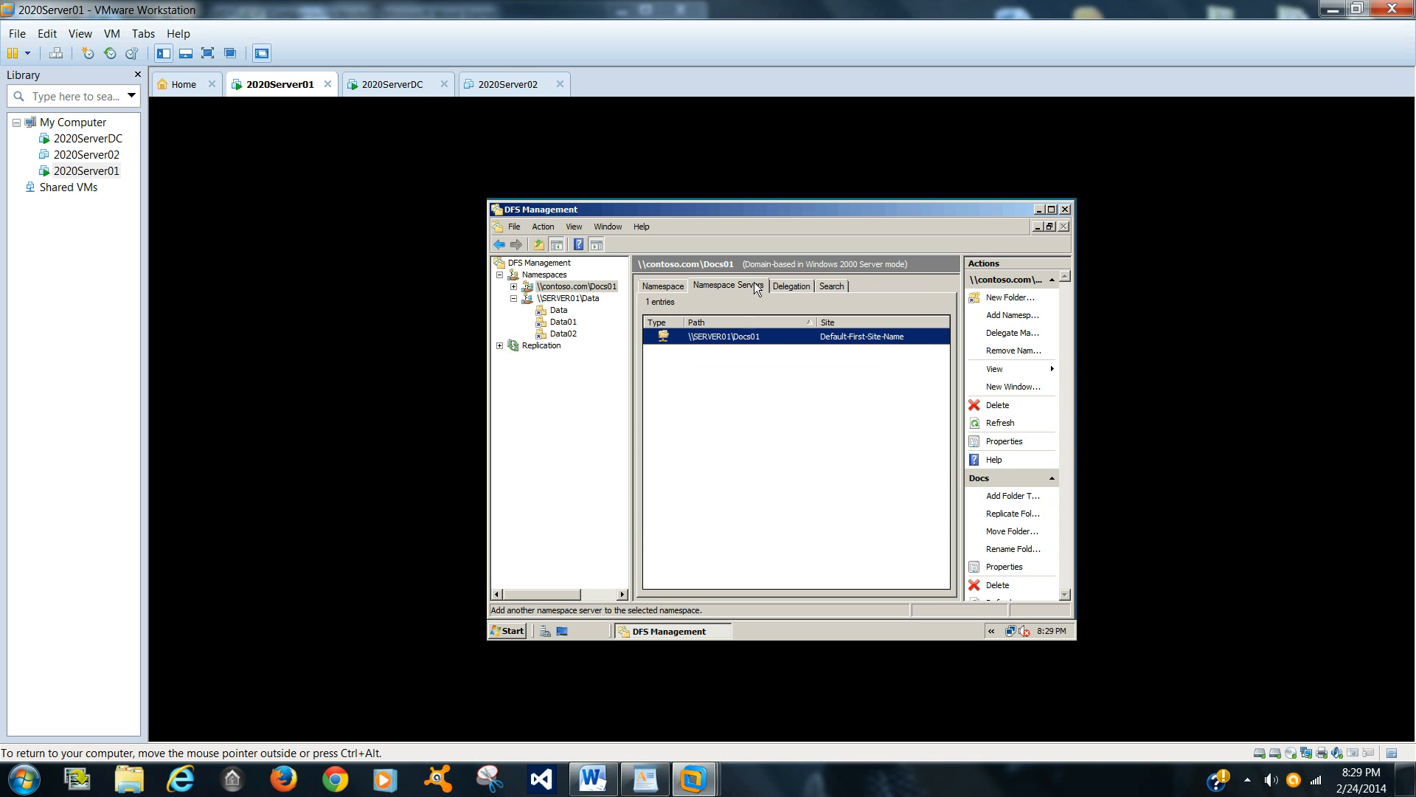